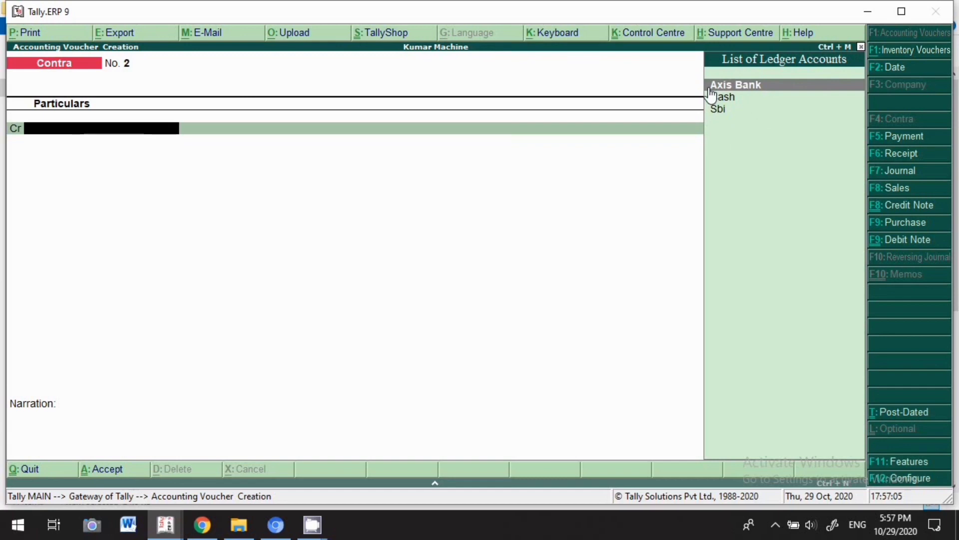
Credit Axis Bank with 1,00,000 in the contra voucher and accept the cheque bank allocation dated 1-Apr-2020
key(Return)
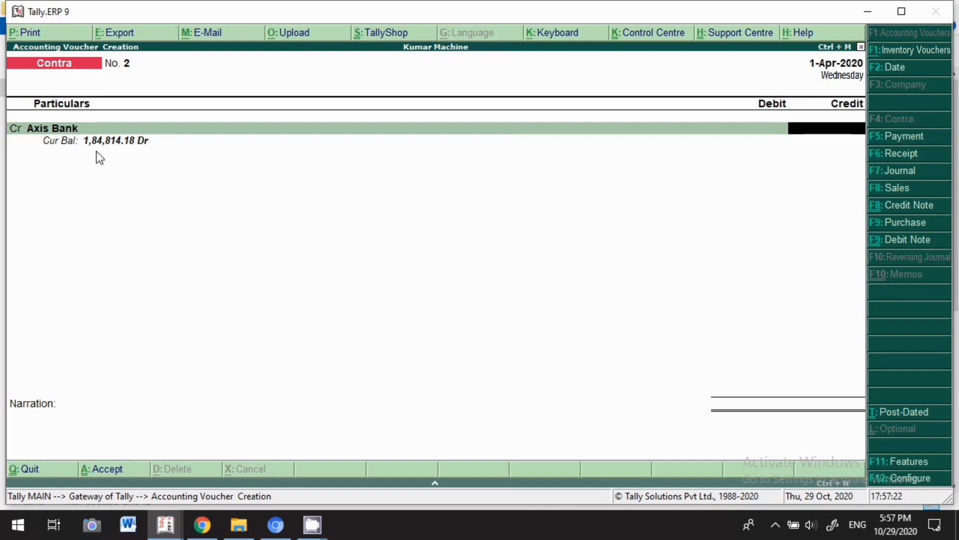
text(100000)
key(Return)
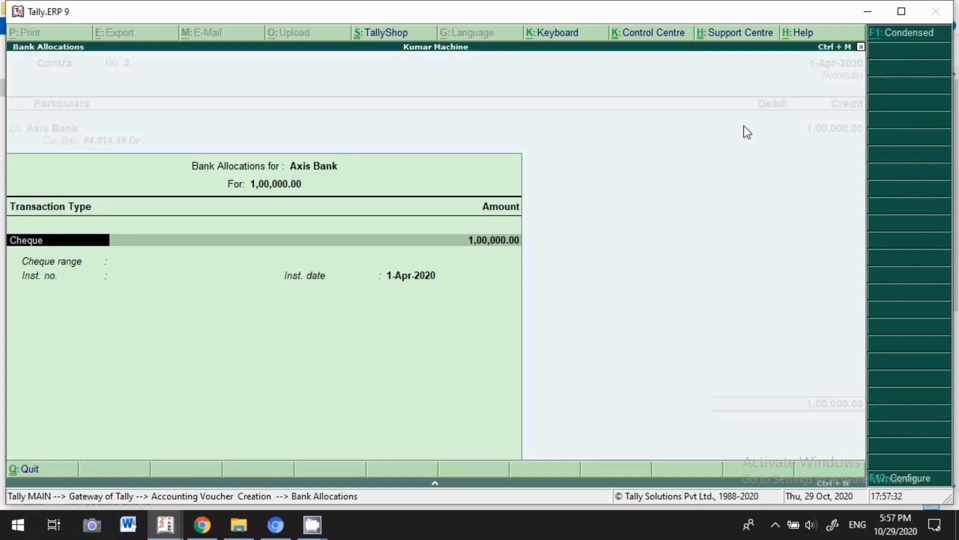
key(Return)
key(Return)
key(Return)
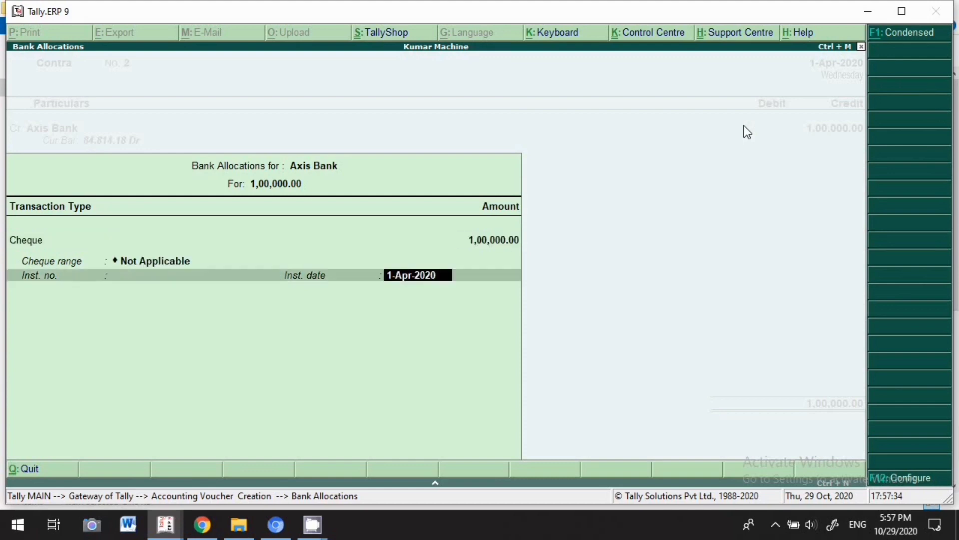
key(Return)
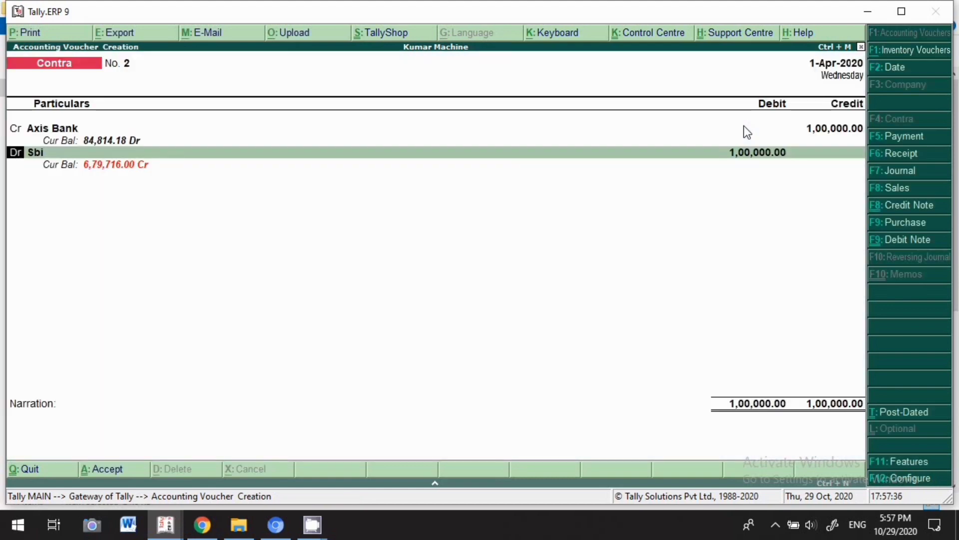
Choose Cash as the debit ledger in place of Sbi and accept 1,00,000 as its debit amount
key(Return)
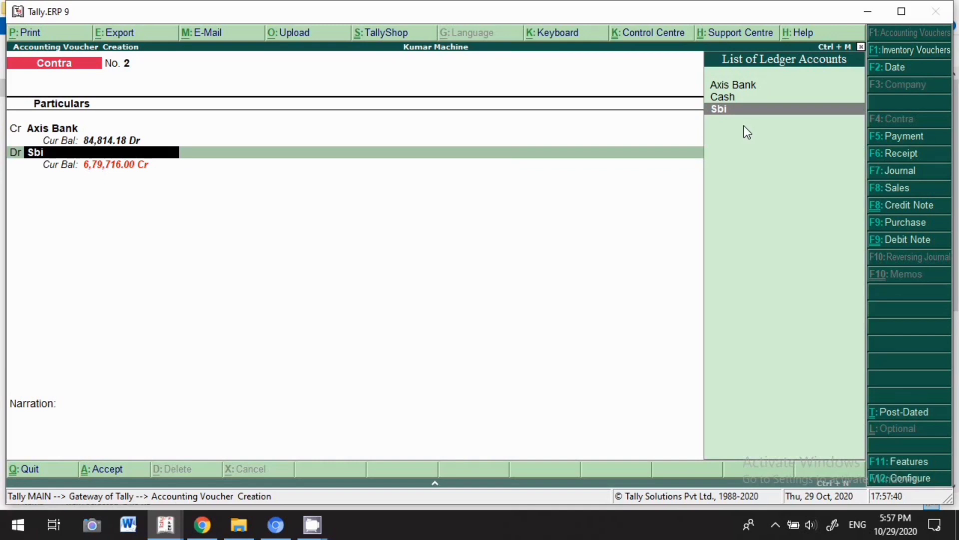
text(Cash)
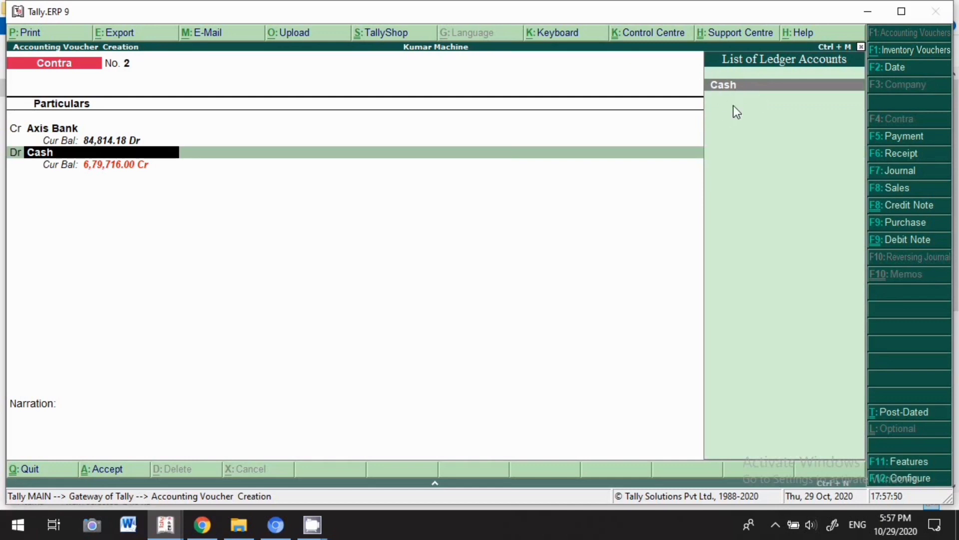
key(Return)
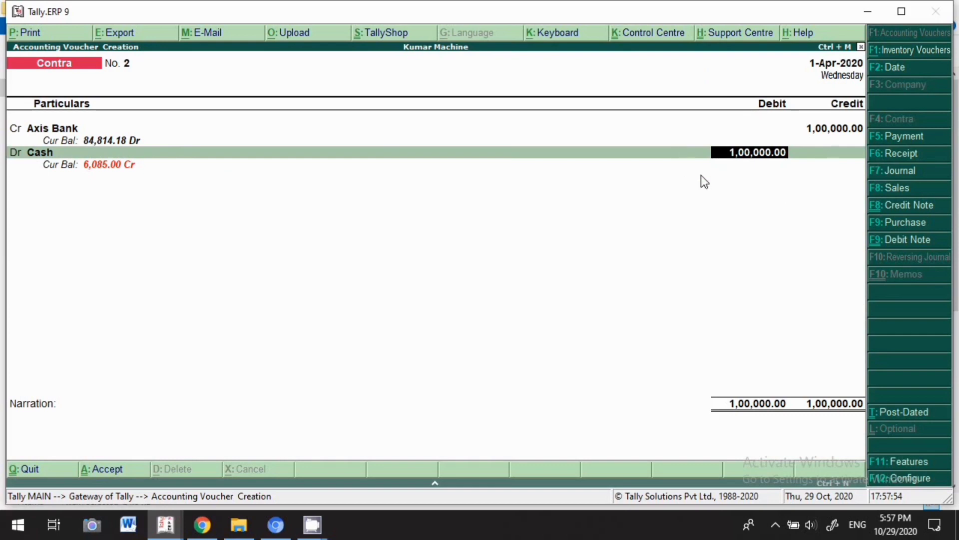
key(Return)
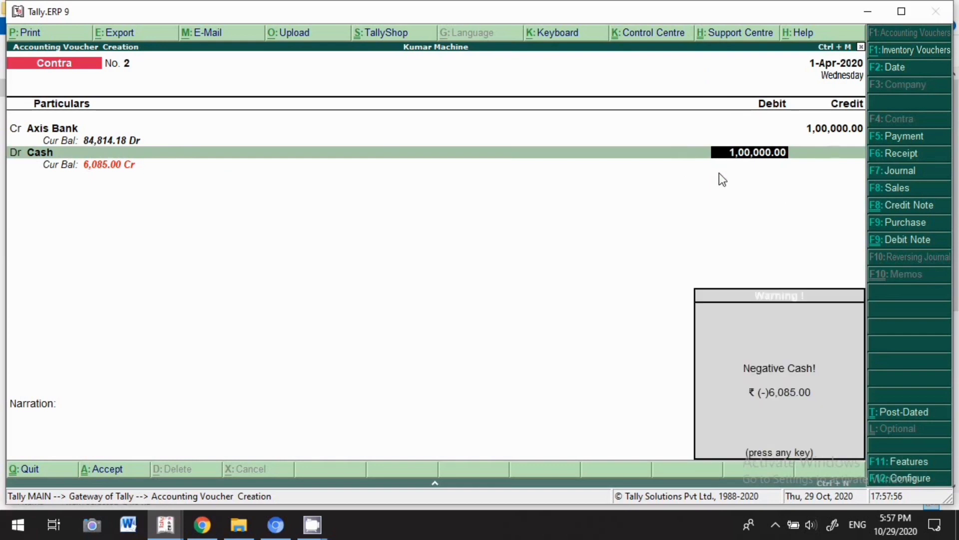
key(Return)
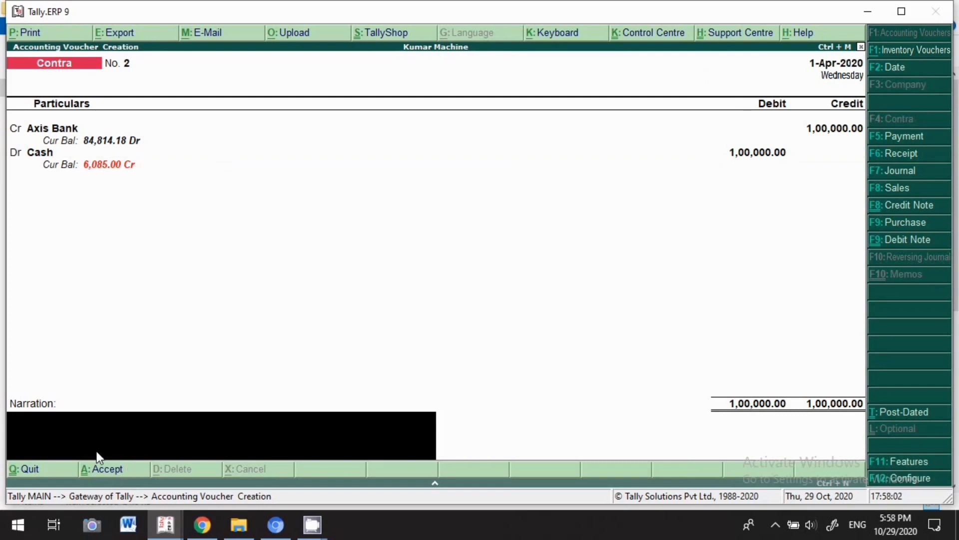
Enter the narration "being cash withdrwal from bank" and save the contra voucher
text(being cash)
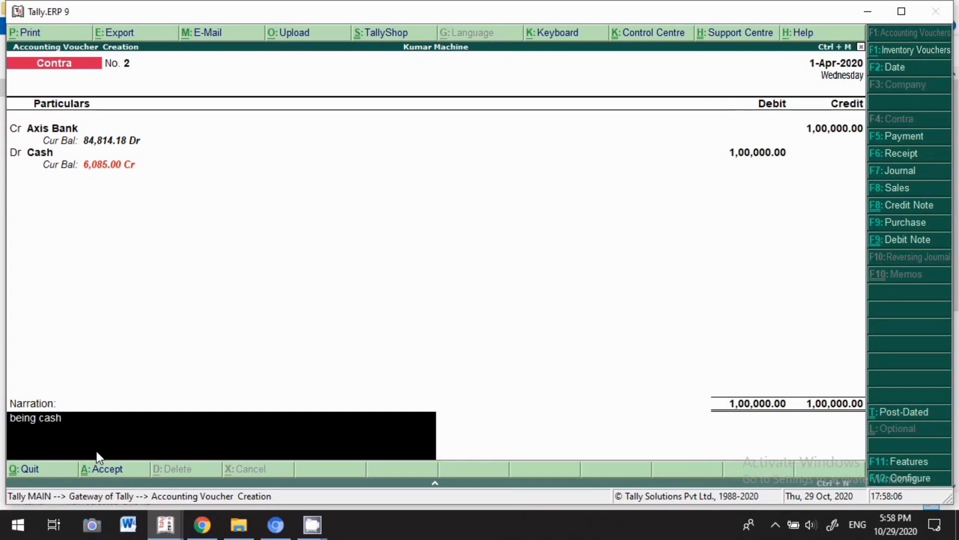
text( withdrwal from bam)
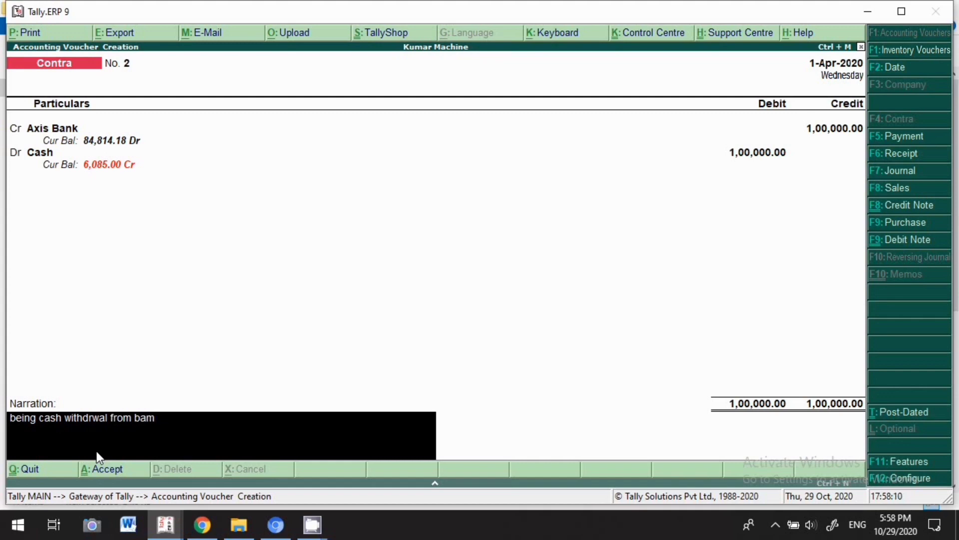
key(BackSpace)
text(nk)
key(Return)
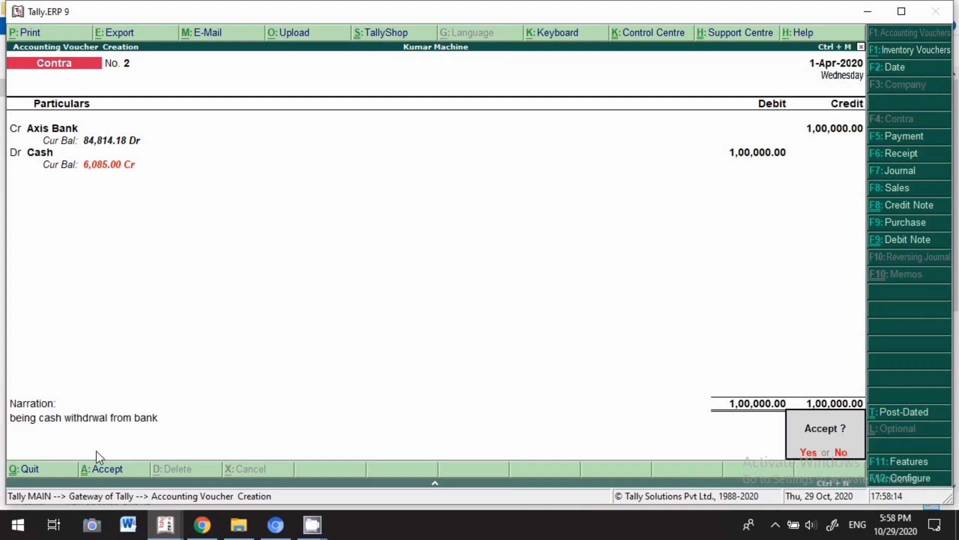
key(y)
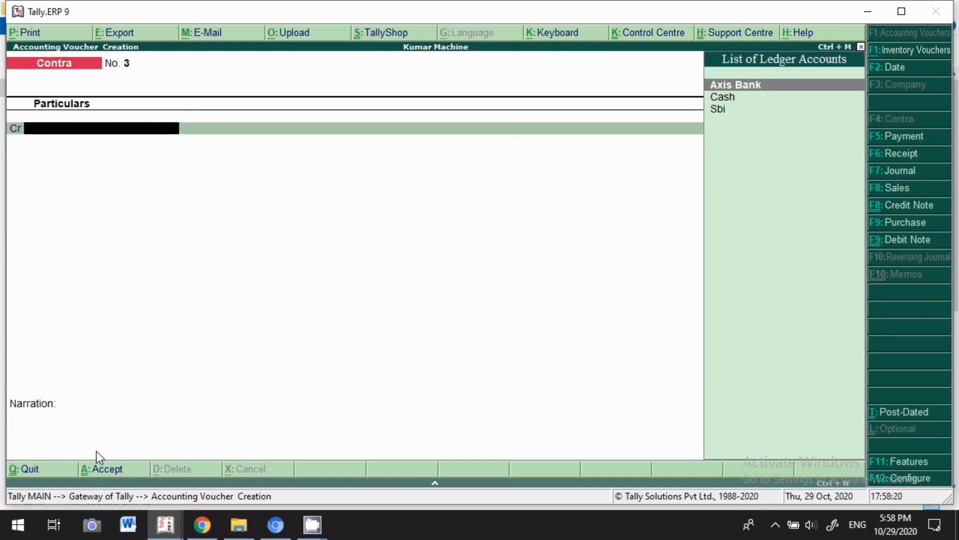
Set the date of the new contra voucher to 29-Oct-2020
key(F2)
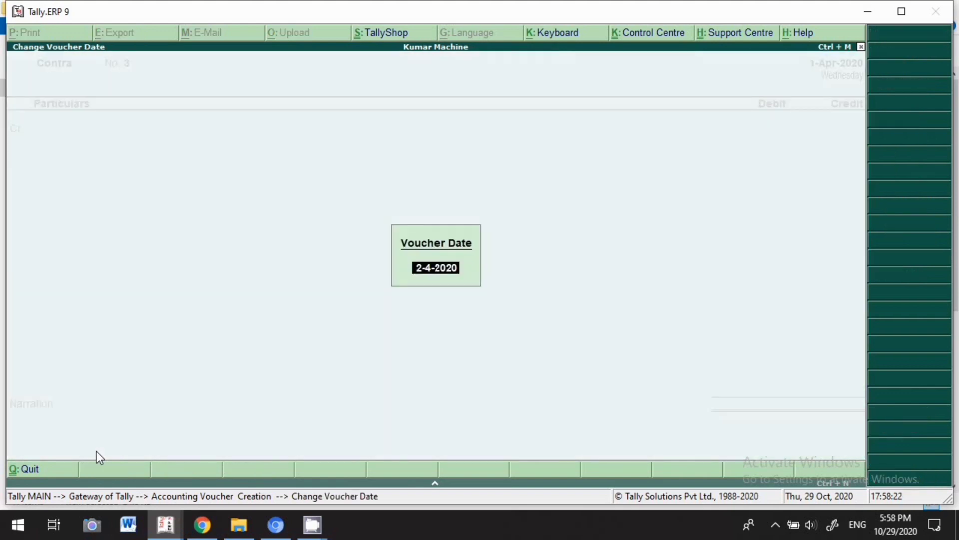
text(29.)
key(Return)
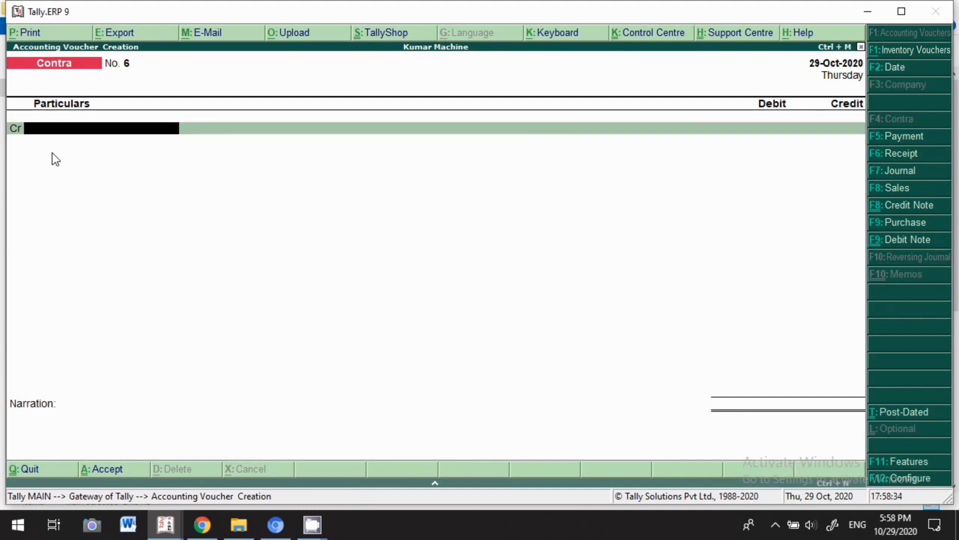
Credit Sbi with 50,000 in the contra voucher and accept its default bank allocation
text(Sb)
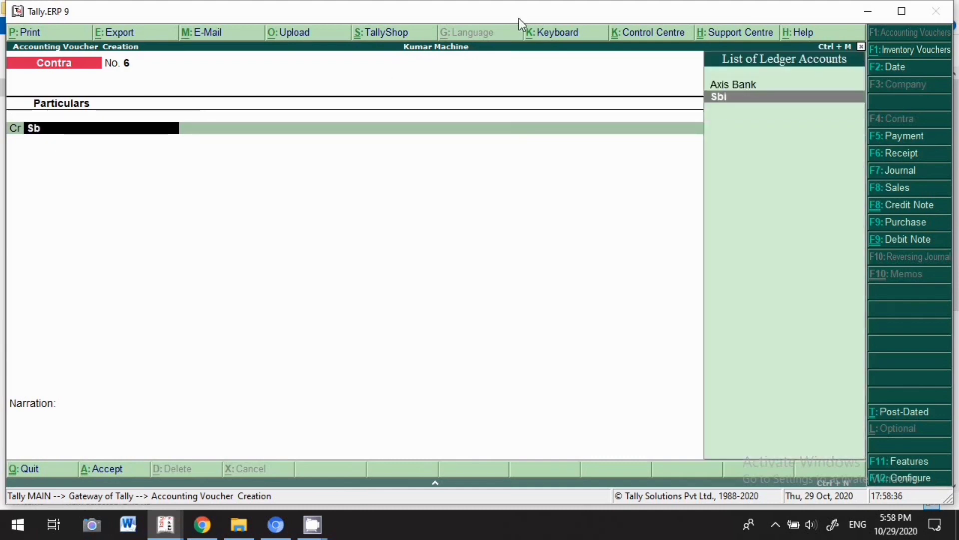
click(735, 104)
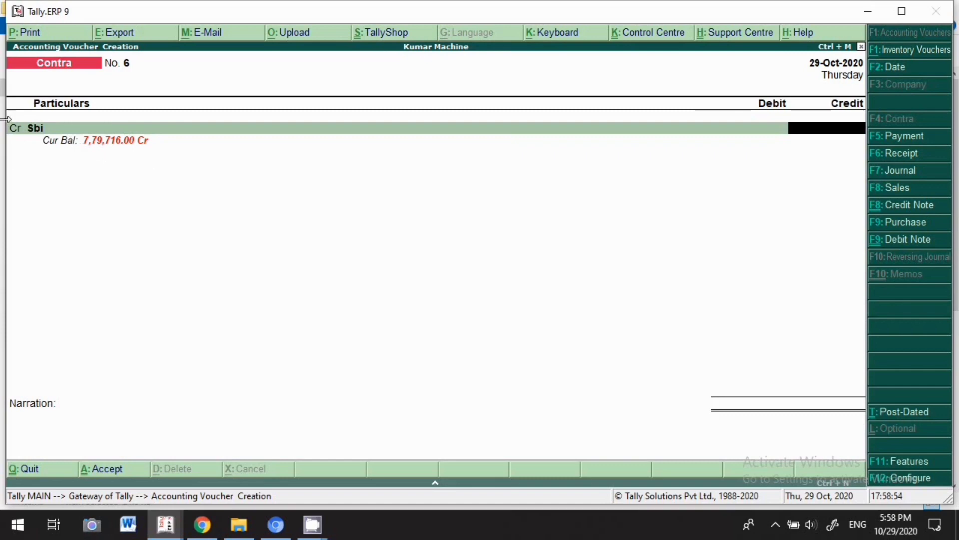
text(50,000)
key(Return)
key(Return)
key(Return)
key(Return)
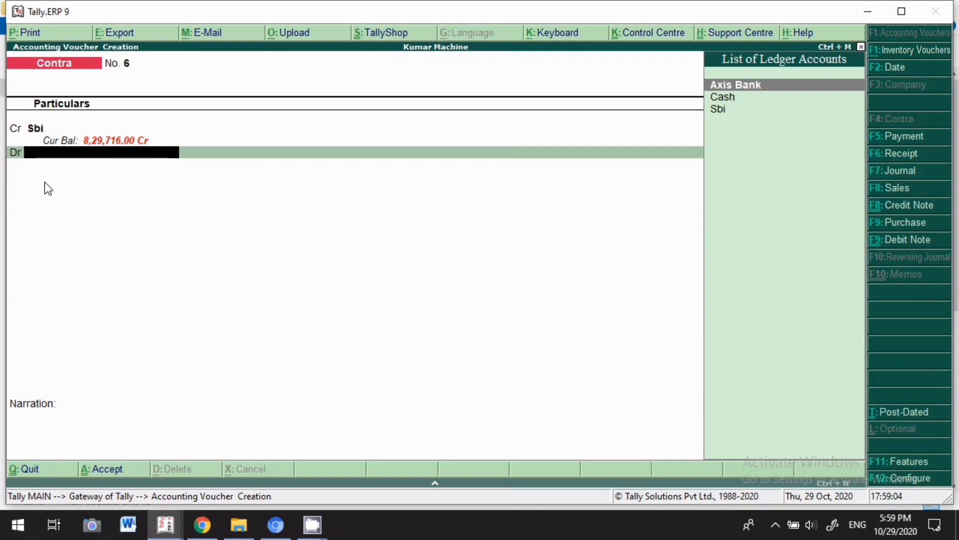
Debit Cash with 50,000 and save the contra voucher without a narration
text(Cash)
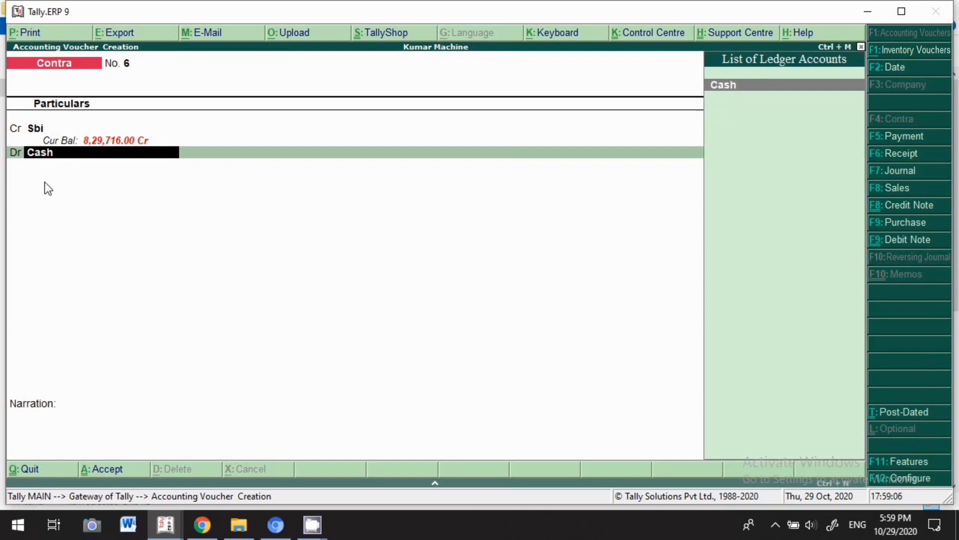
key(Return)
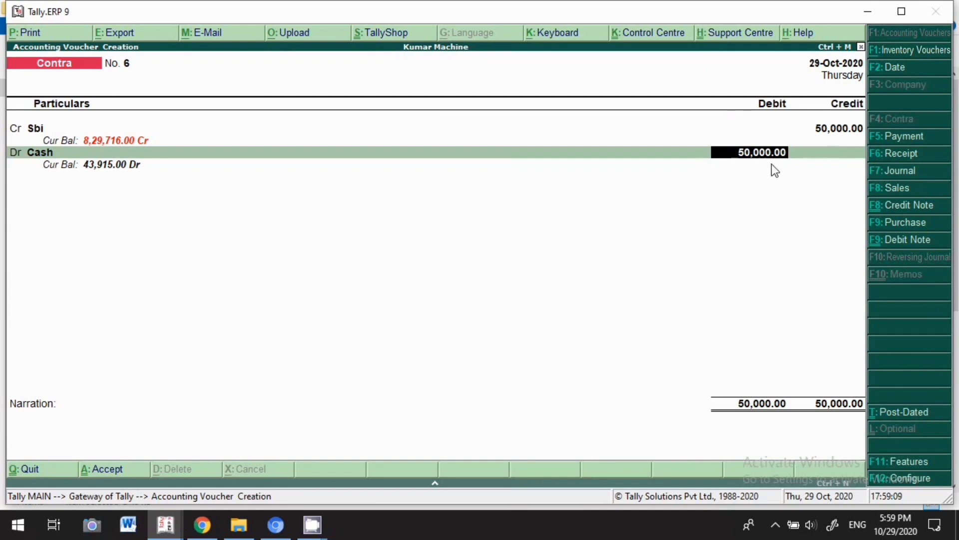
key(Return)
key(Return)
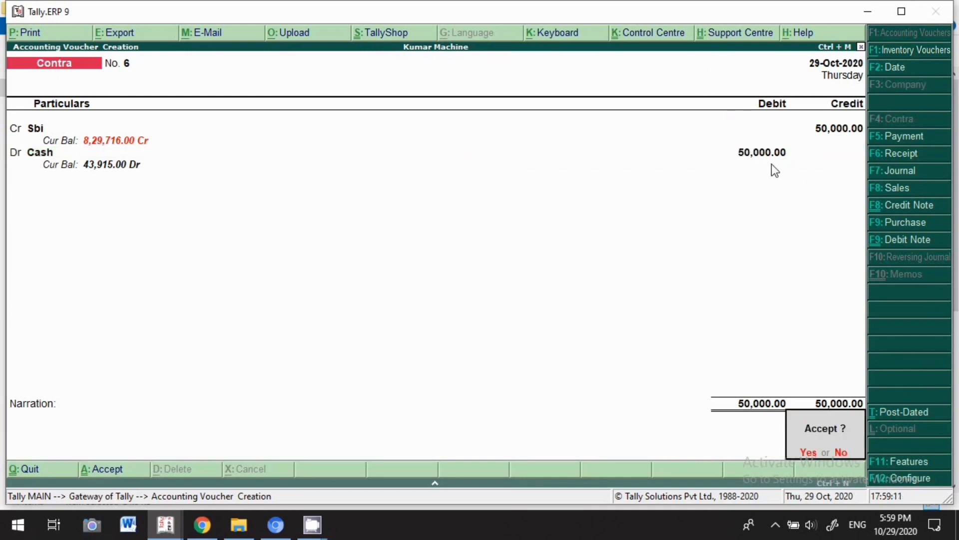
key(Return)
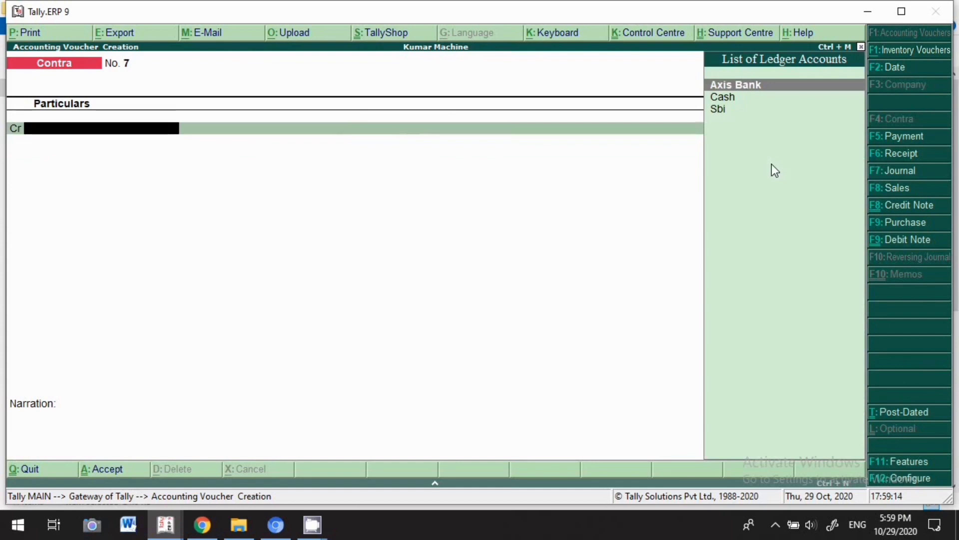
Leave voucher creation and display the Cash ledger from the account books
key(Escape)
key(y)
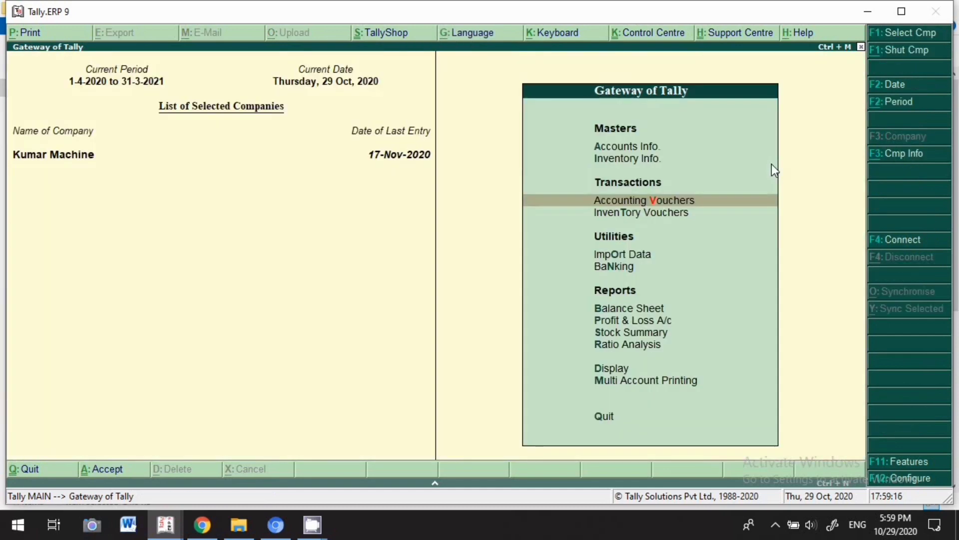
text(dclCash)
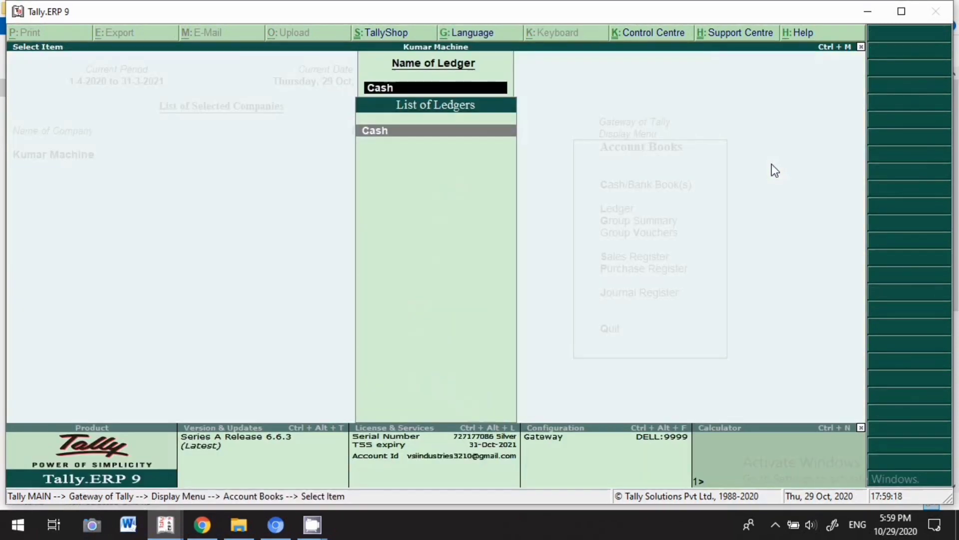
key(Return)
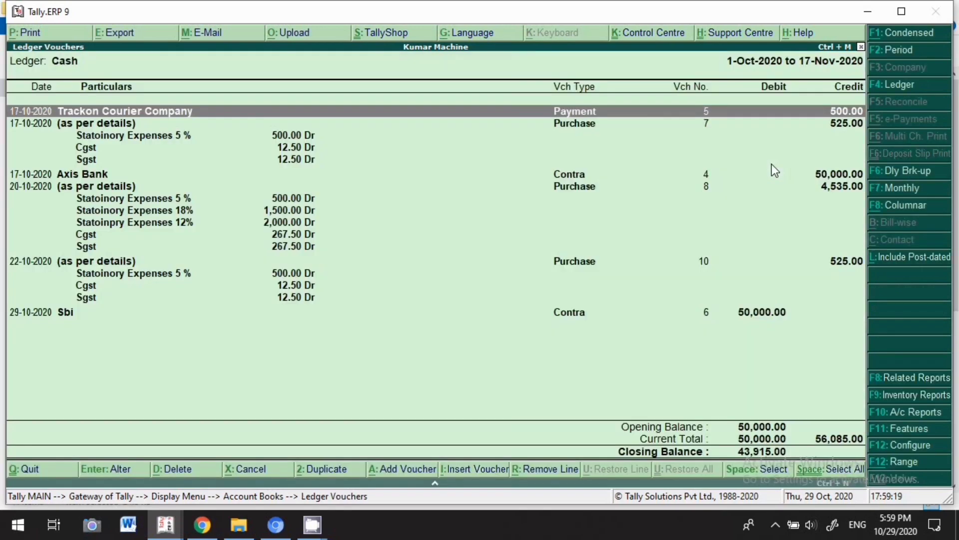
Change the Cash ledger's period to start on 1-4-2020, keeping the end date 17-11-2020
key(F2)
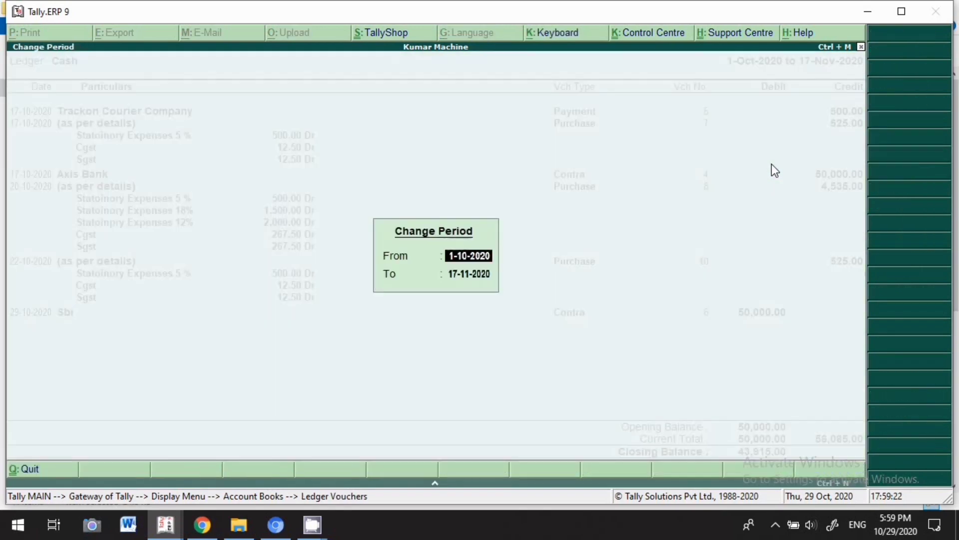
text(1.4.)
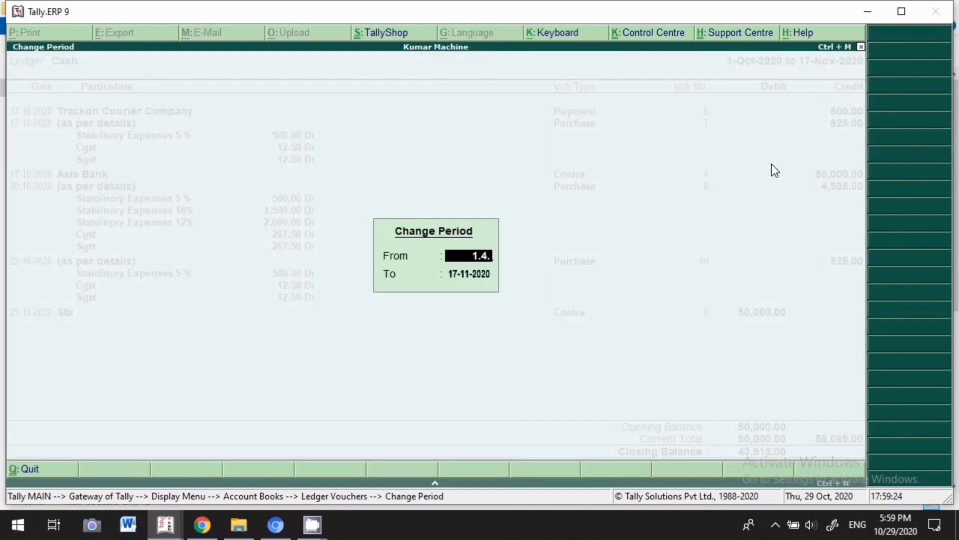
text(20)
key(Return)
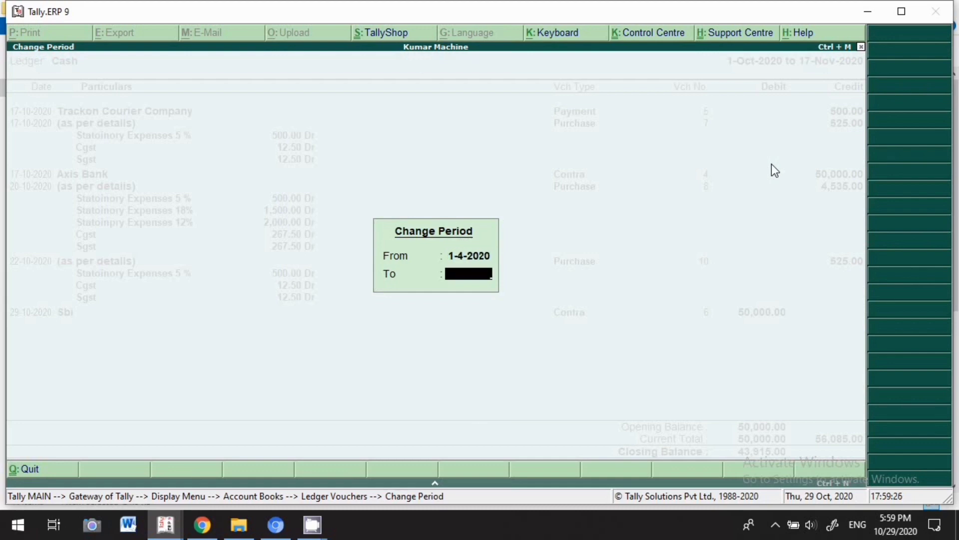
key(Return)
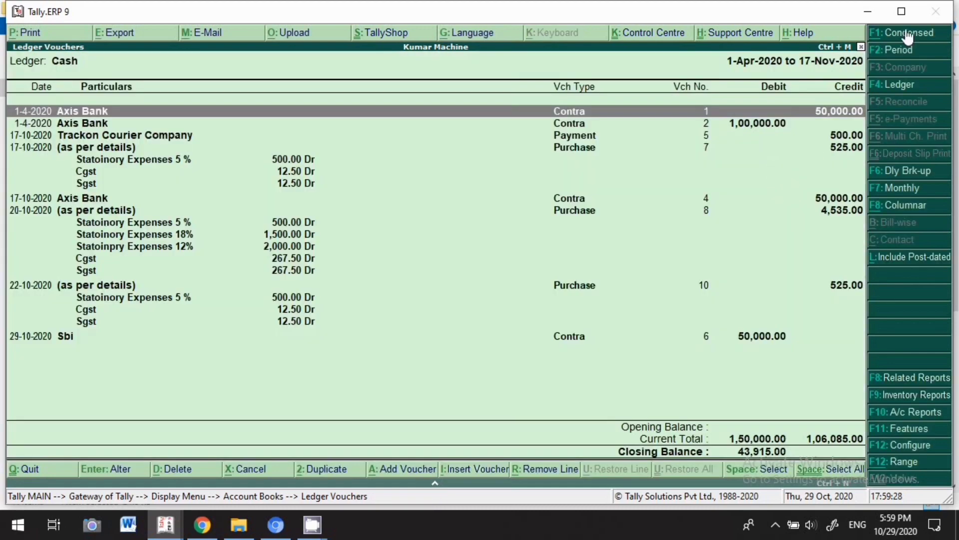
Condense the Cash ledger, mark the 1-4-2020 Axis Bank contra voucher no. 2, and go to the 29-10-2020 Sbi entry
click(908, 34)
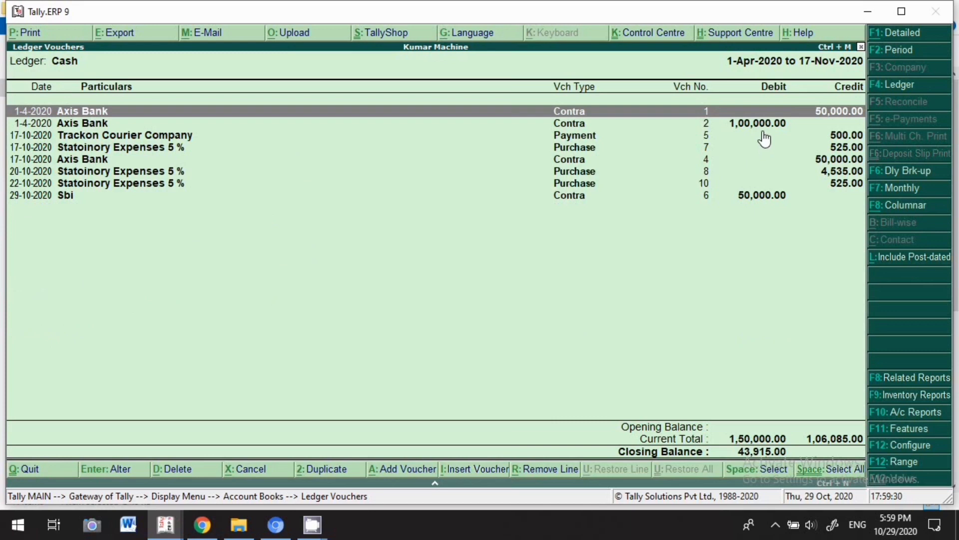
key(Down)
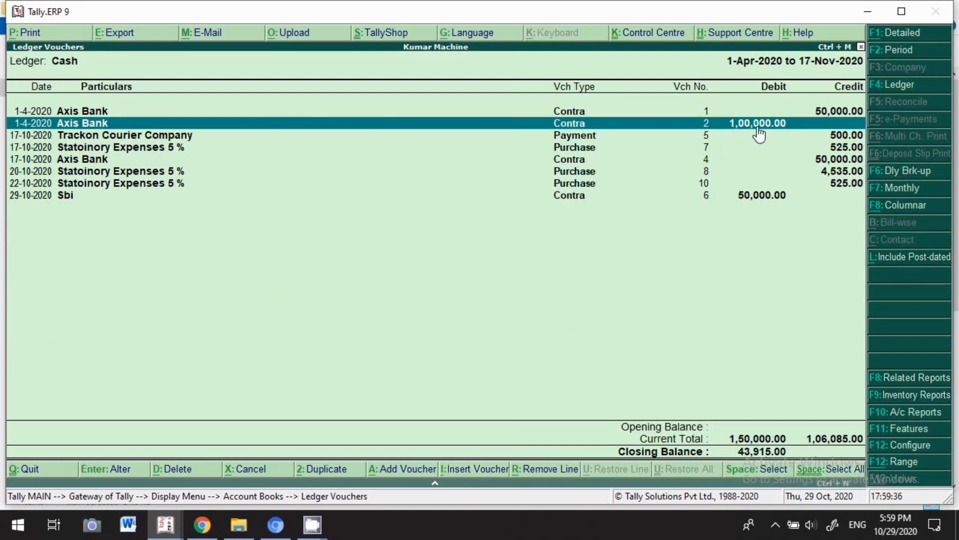
key(space)
key(End)
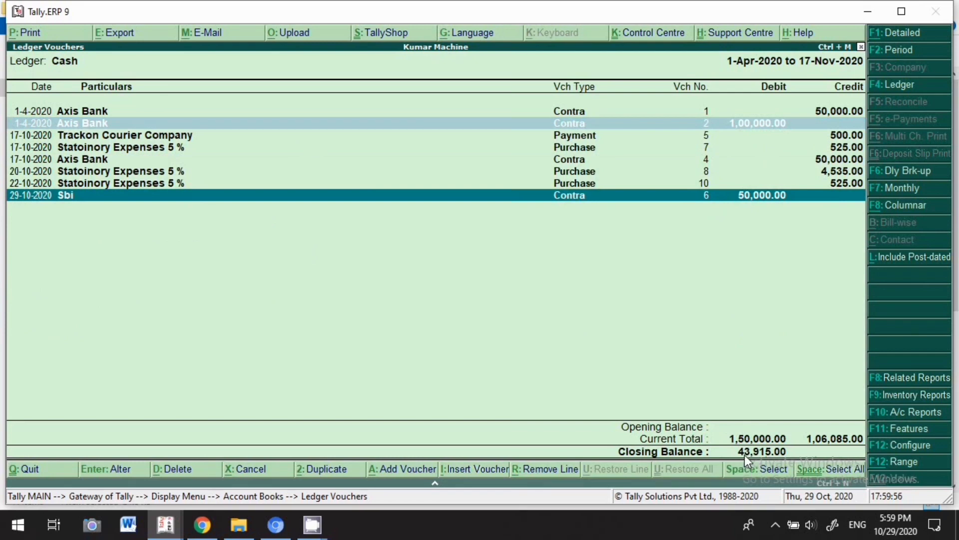
Reopen the Cash ledger and go through its October entries down to the 22-10-2020 purchase's Sgst line
key(Escape)
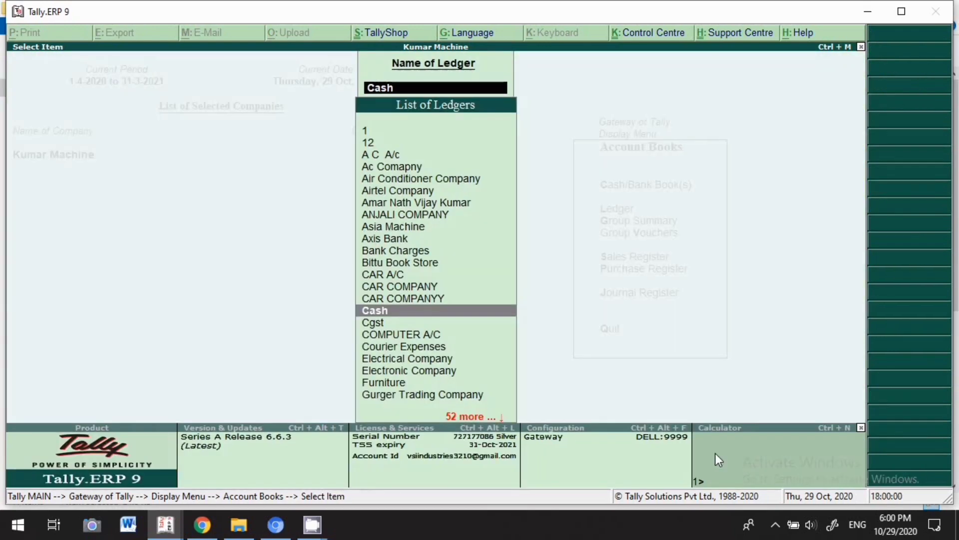
key(Return)
key(Down)
key(Down)
key(Down)
key(Down)
key(Down)
key(Down)
key(Down)
key(Down)
key(Down)
key(Down)
key(Down)
key(Down)
key(Down)
key(Down)
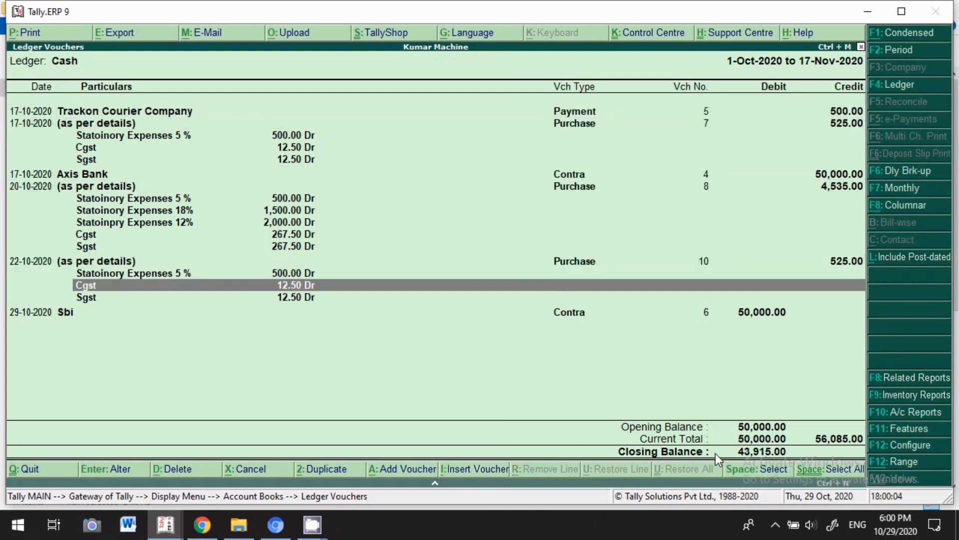
key(Down)
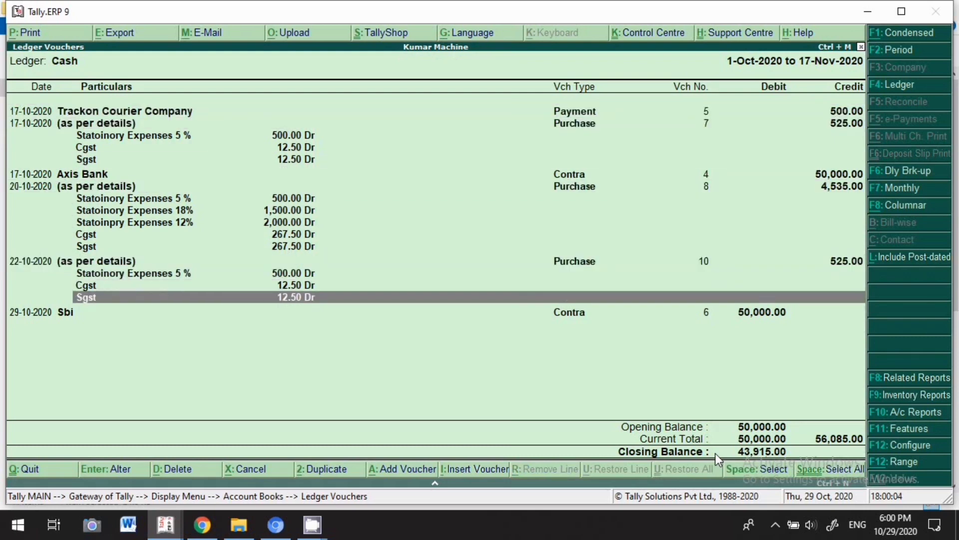
Open the 29-10-2020 Sbi contra voucher no. 6 from the Cash ledger to review it, and return without changes
key(Down)
key(Return)
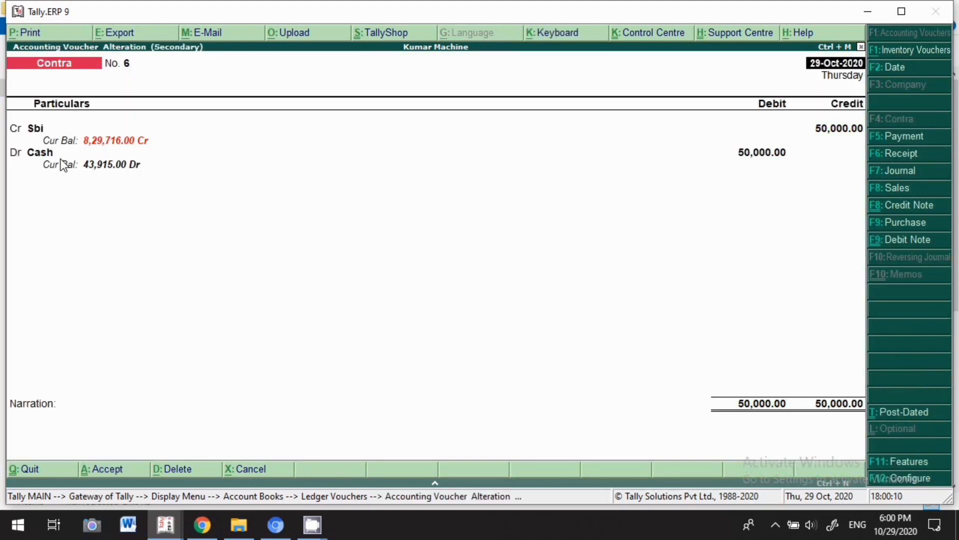
key(Escape)
key(Return)
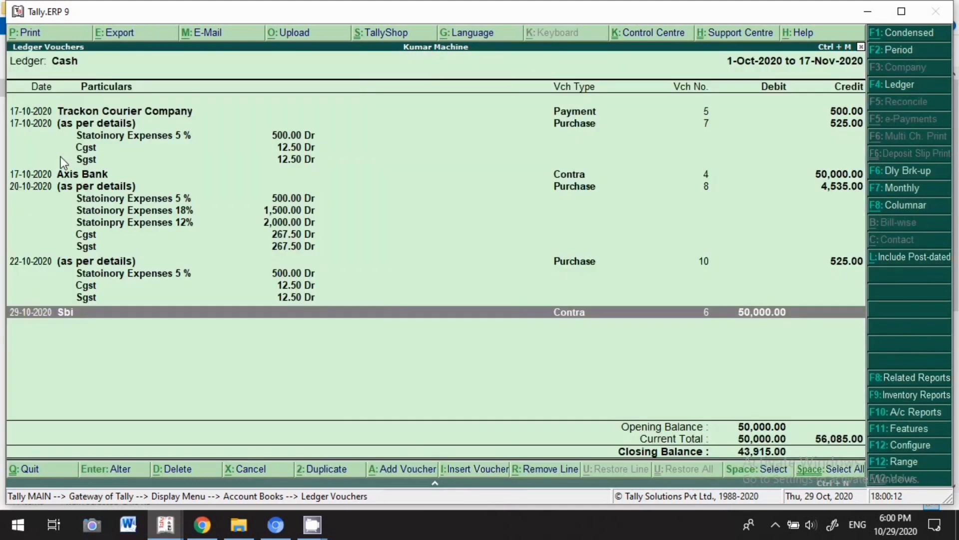
Leave the Cash ledger and start a new contra voucher dated 29-10-2020
key(Escape)
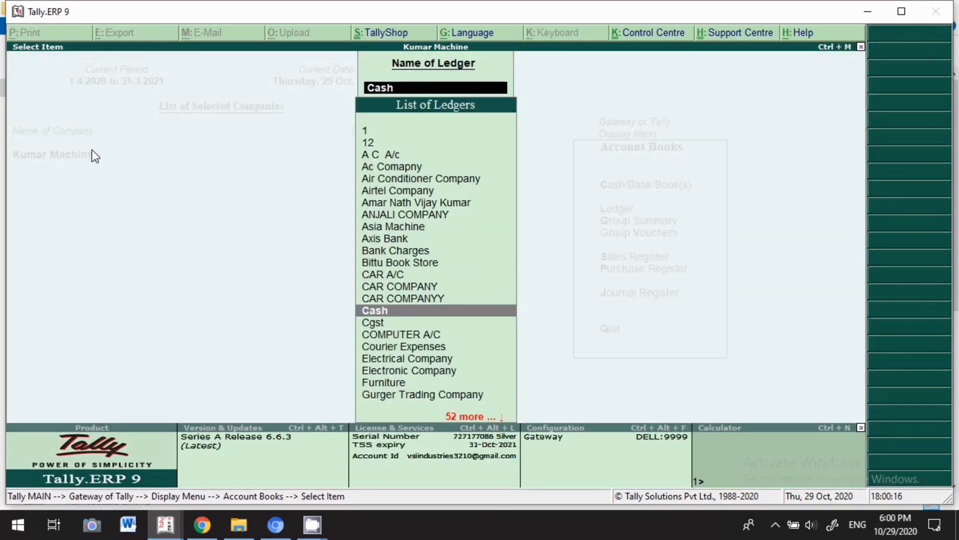
key(BackSpace)
key(Escape)
key(Escape)
key(Escape)
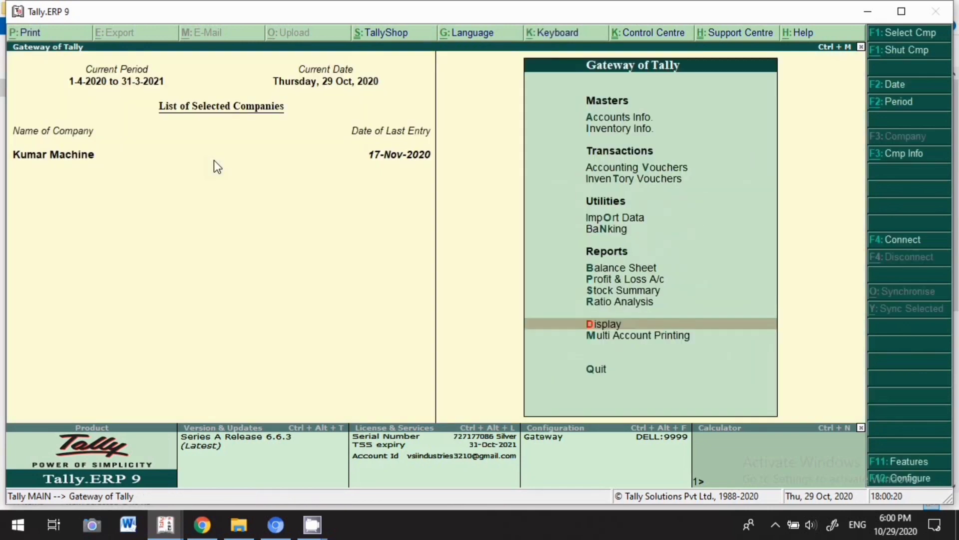
key(v)
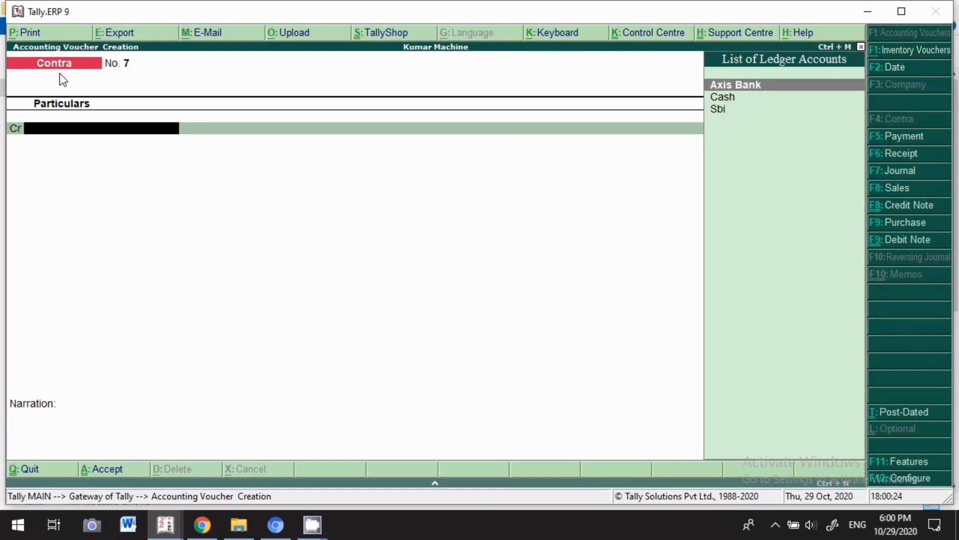
key(F2)
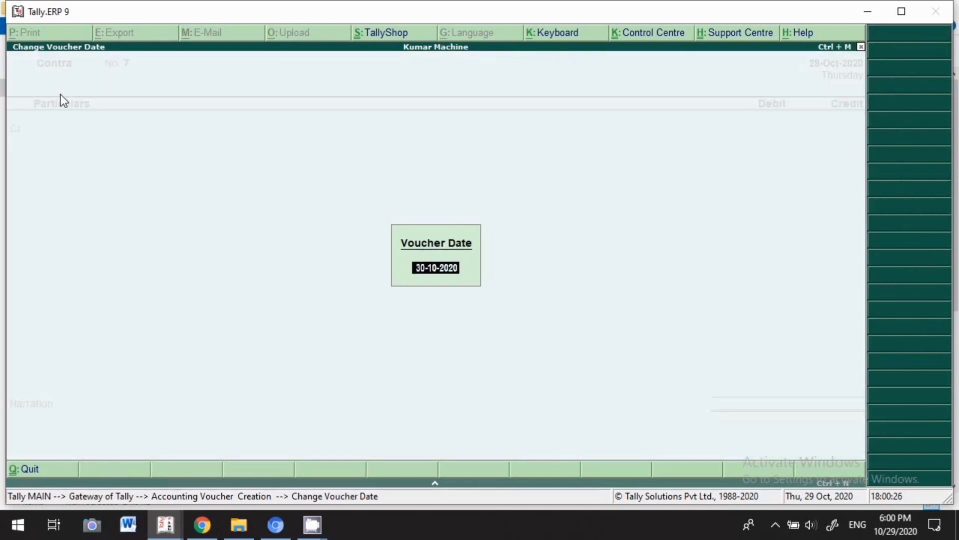
text(29.10)
key(Return)
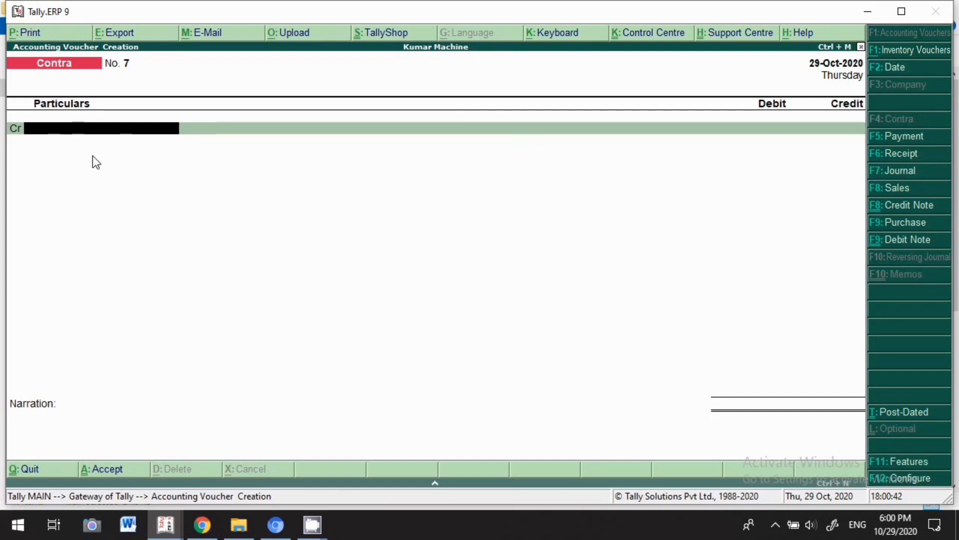
Credit Cash with 40,000 and debit the same amount to Sbi in contra voucher no. 7
text(Cash)
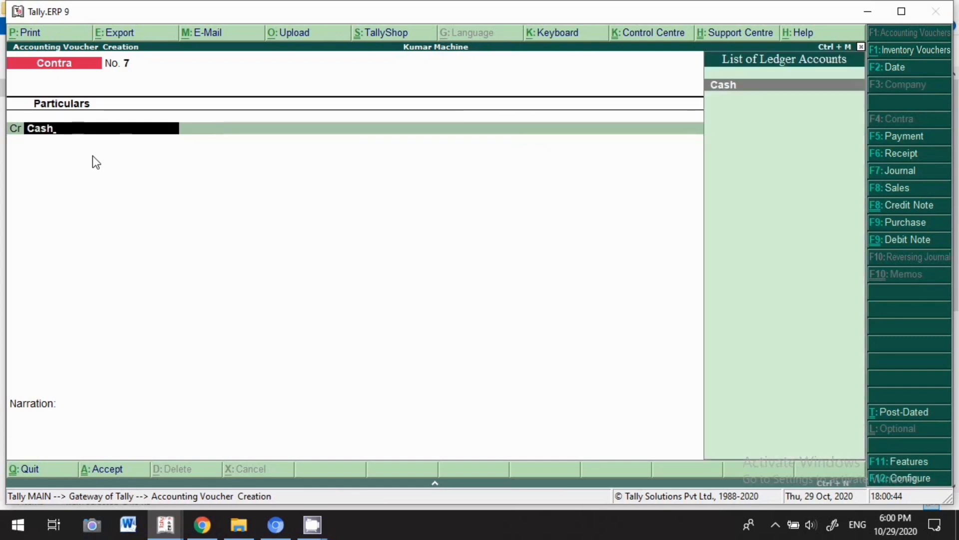
key(Return)
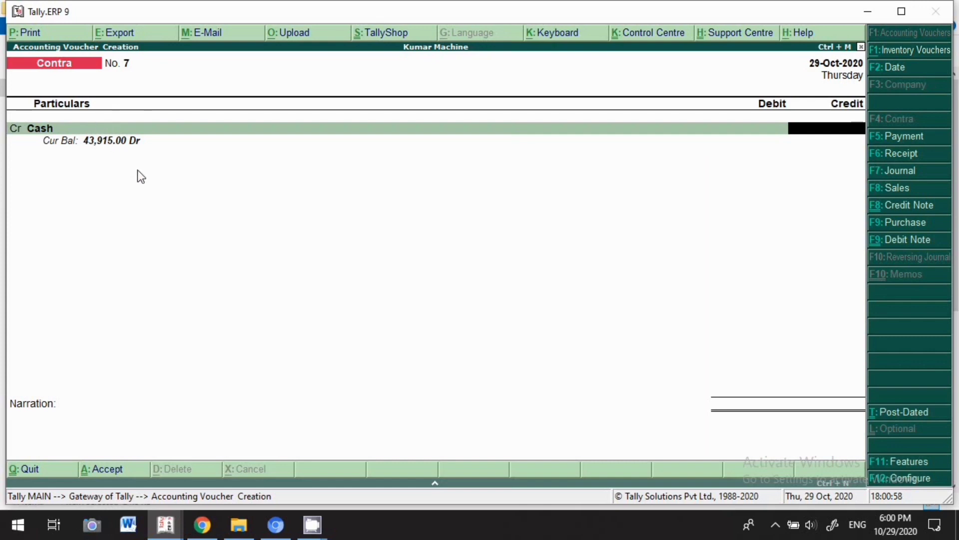
text(40,000)
key(Return)
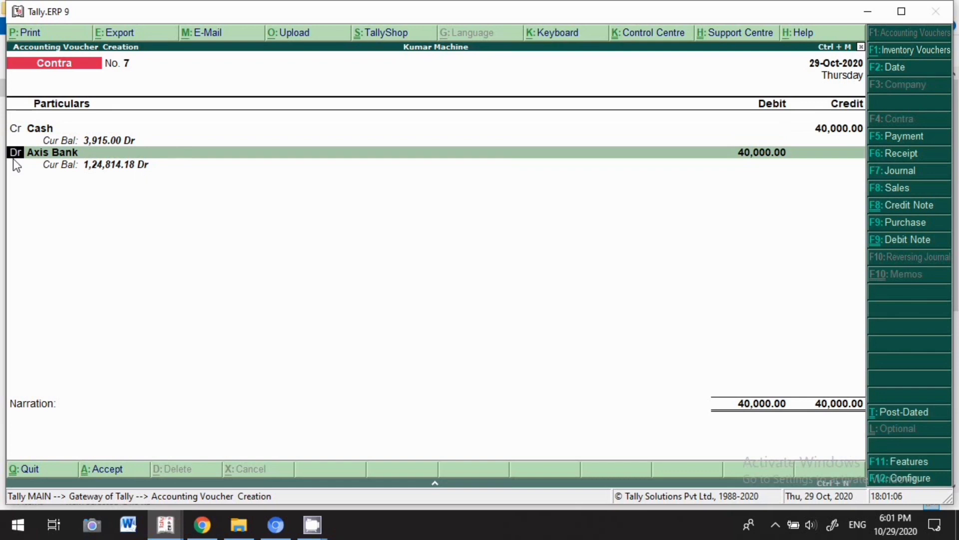
key(Return)
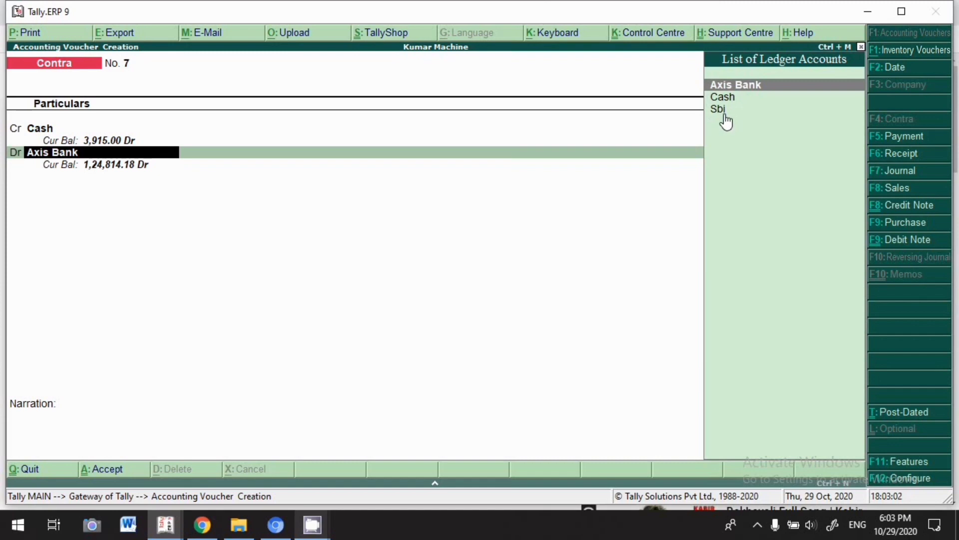
click(726, 116)
click(726, 115)
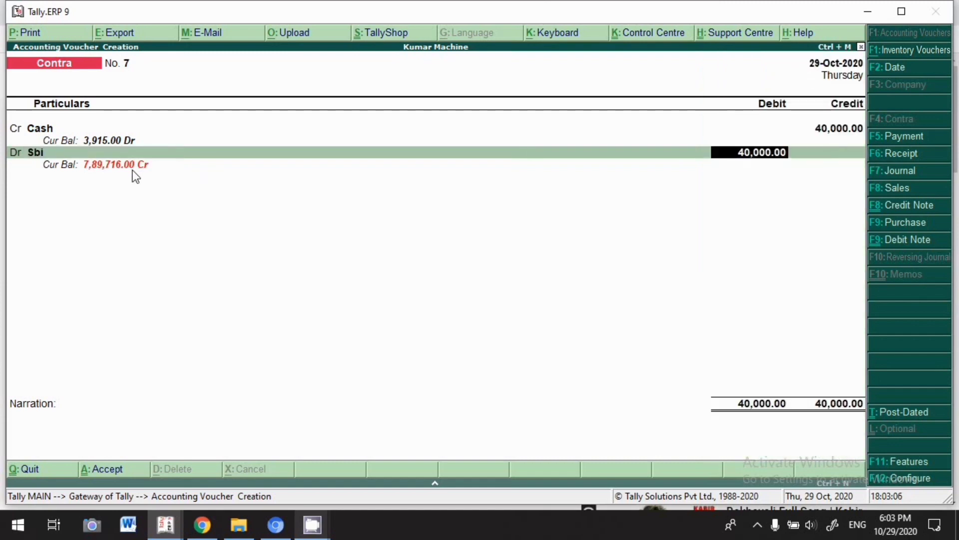
key(Return)
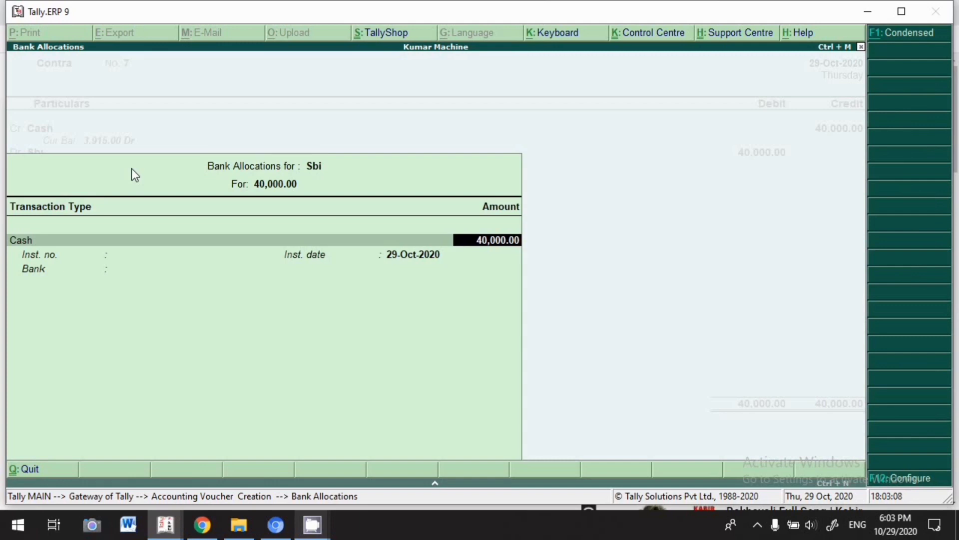
Record the Sbi cash deposit as 20 notes of 2000 and save the voucher without a narration
key(Return)
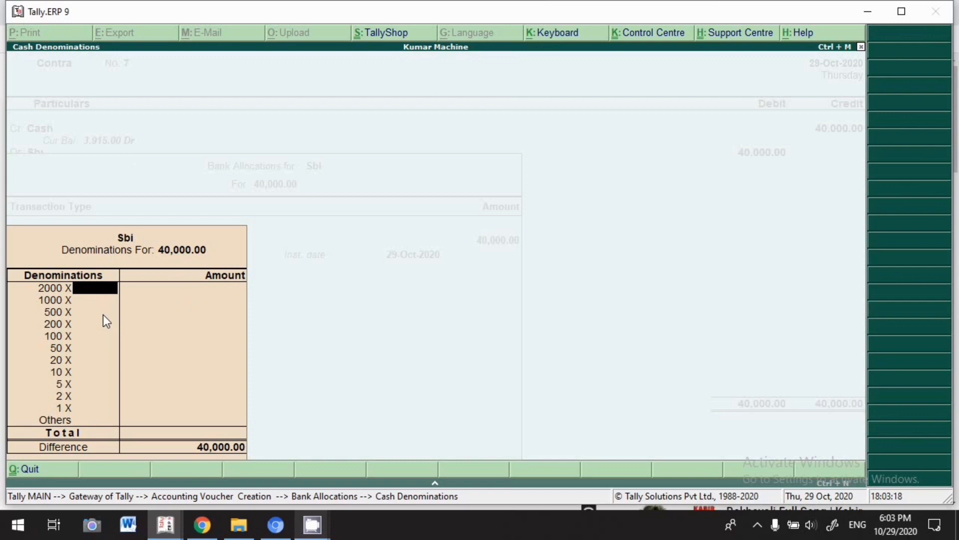
text(20)
key(Return)
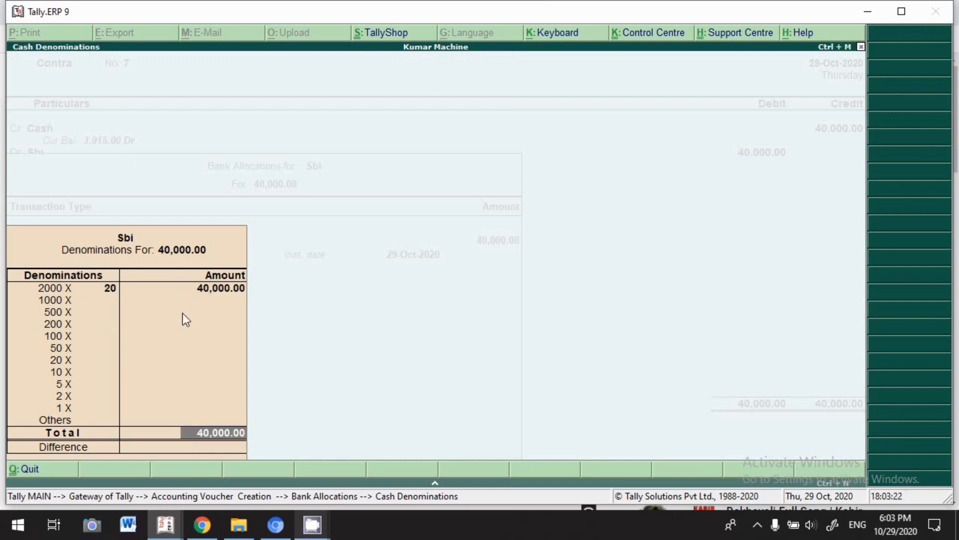
key(Return)
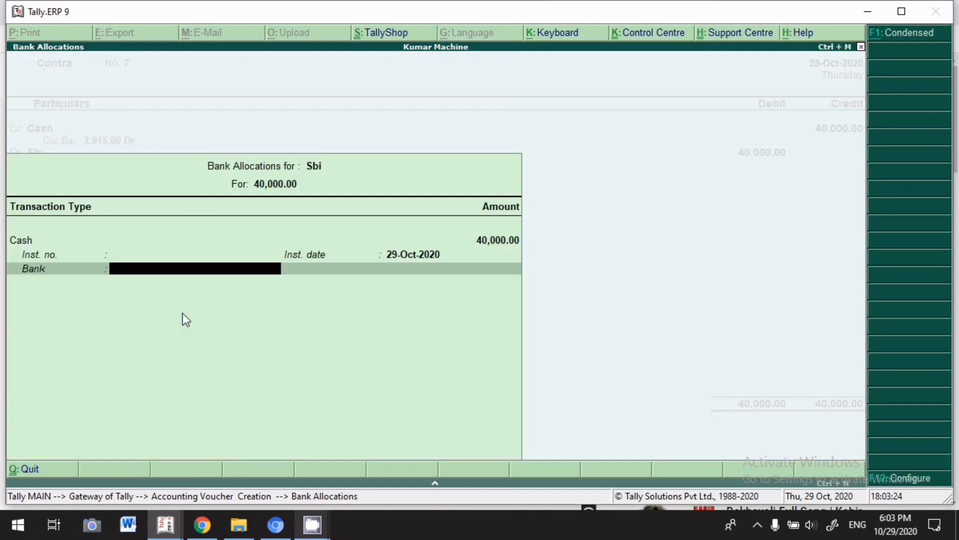
key(Return)
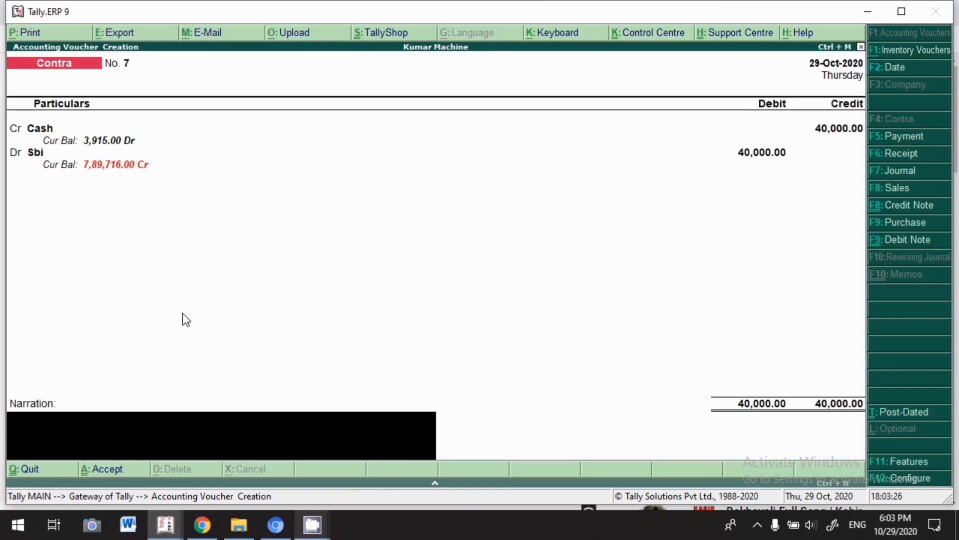
key(Return)
key(Return)
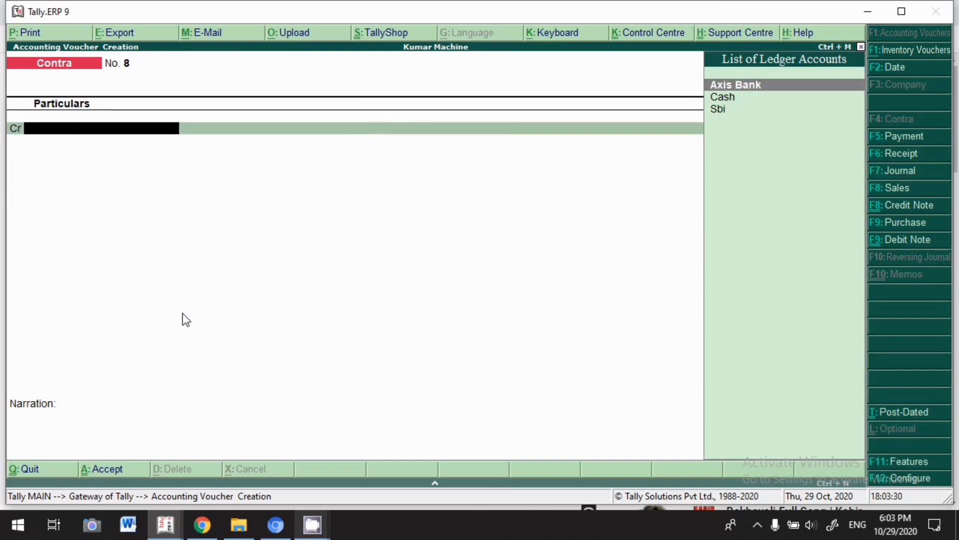
Leave voucher creation and display the Cash ledger again from the account books
key(Escape)
key(Return)
key(d)
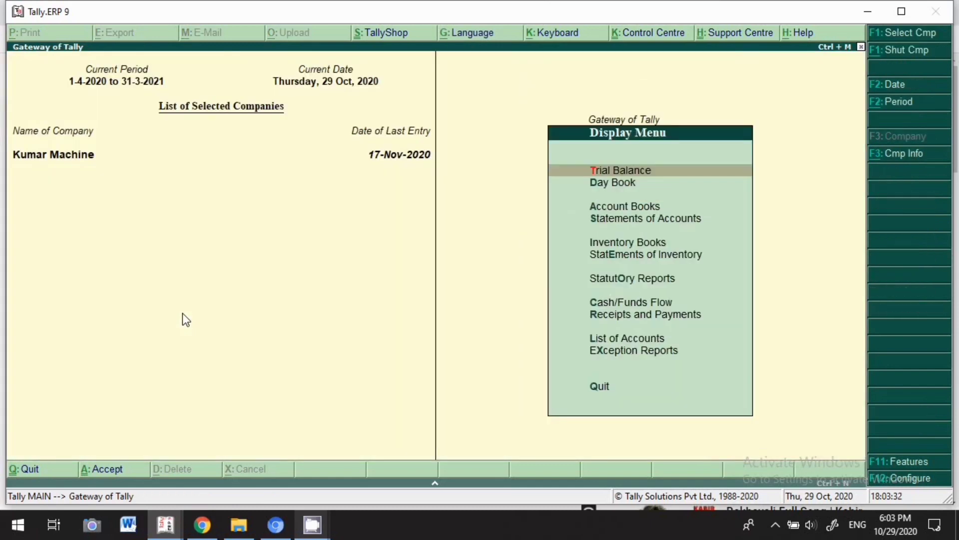
key(a)
key(c)
key(Return)
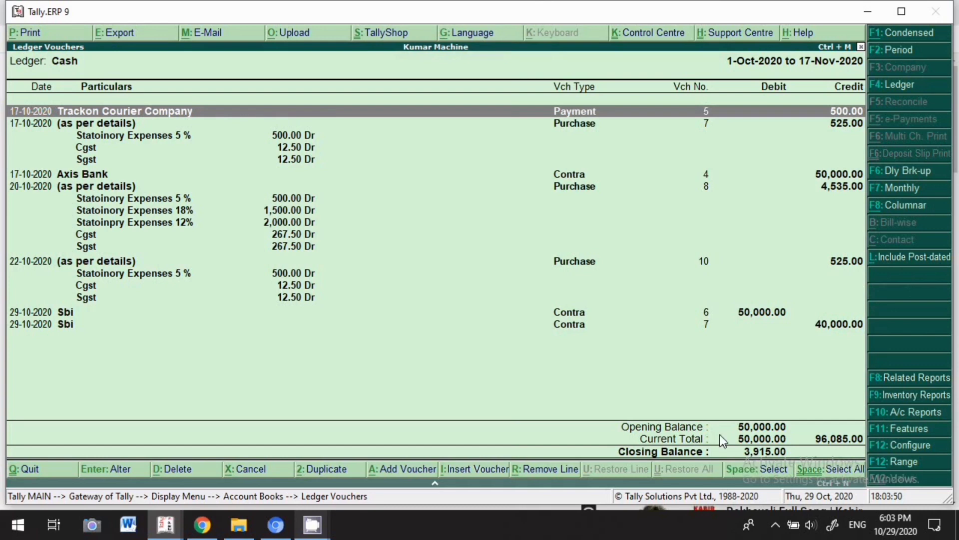
Go down to the Cash ledger's latest Sbi contra entry and add a new contra voucher dated 29-10-2020
key(Down)
key(Down)
key(Down)
key(Down)
key(Down)
key(Down)
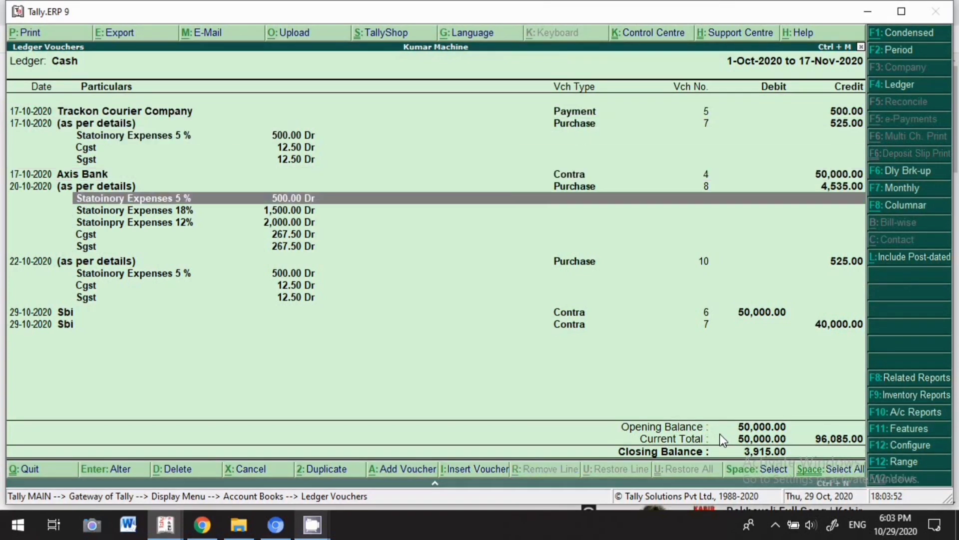
key(alt+a)
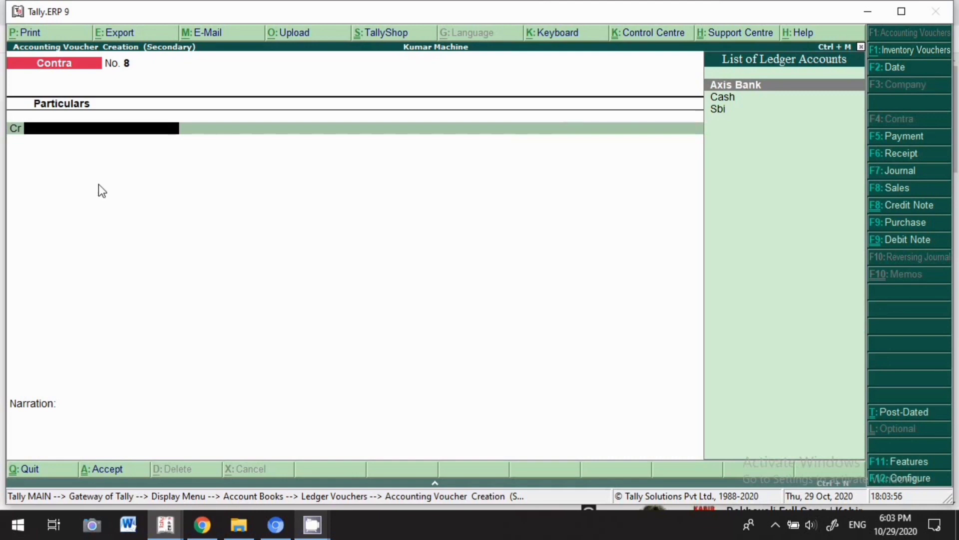
key(F2)
text(29)
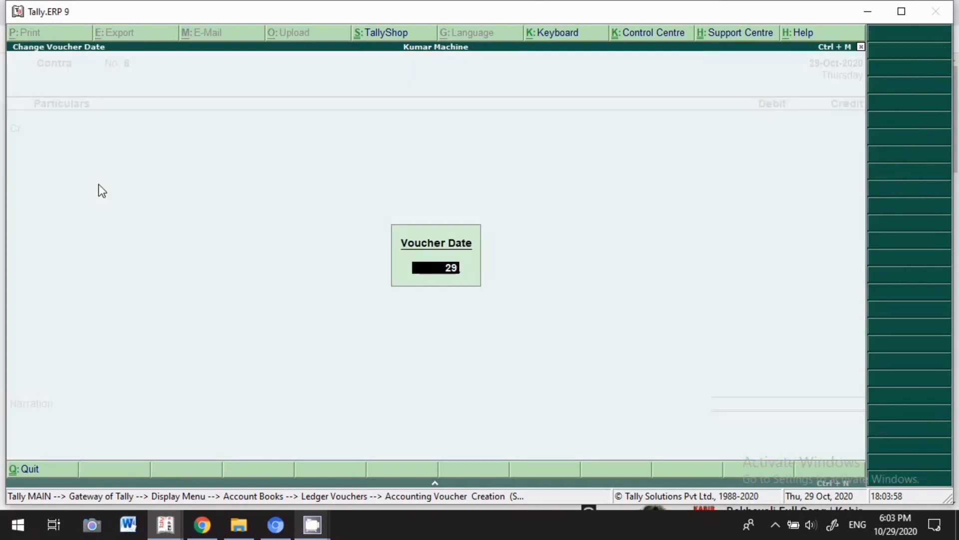
text(.10)
key(Return)
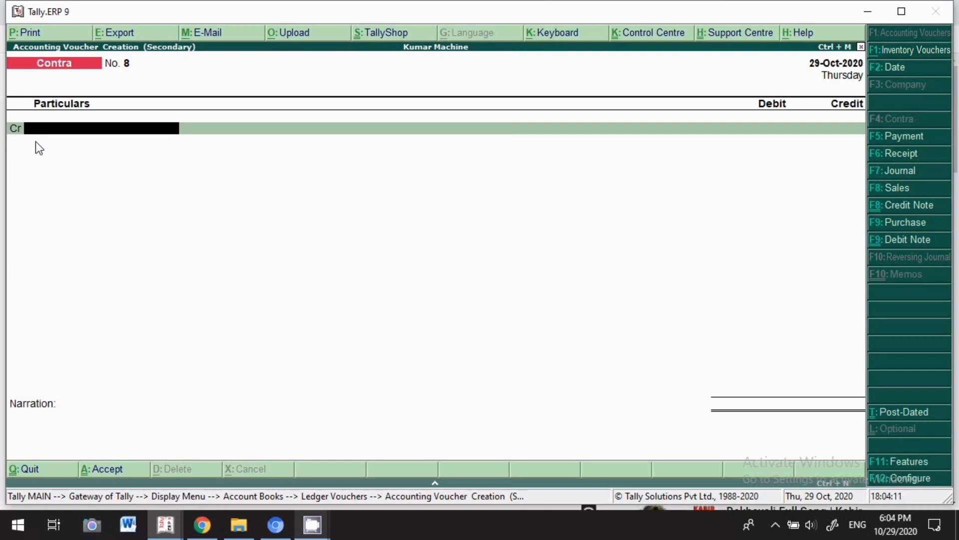
Credit Cash with 3,500 and debit the same amount to Axis Bank in contra voucher no. 8
text(Cash)
key(Return)
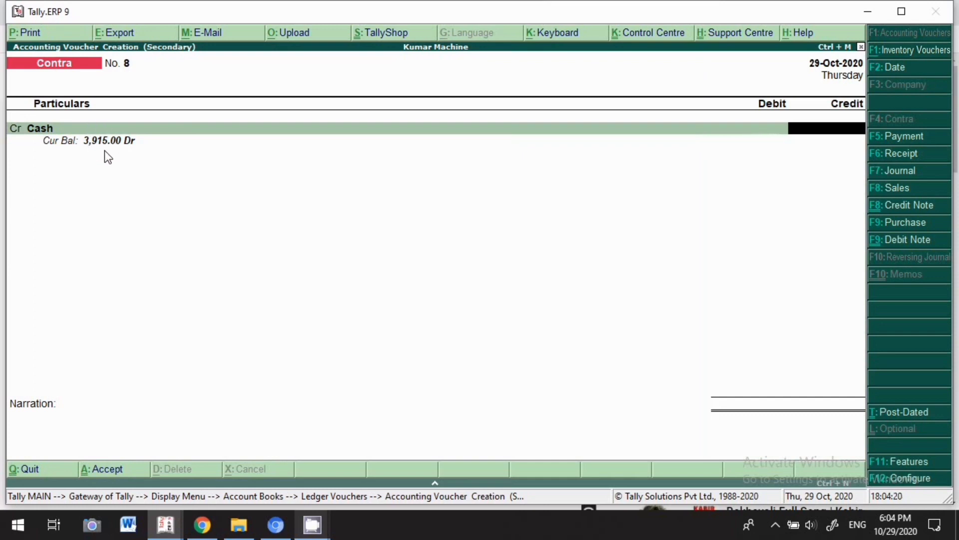
text(3500)
key(Return)
key(Return)
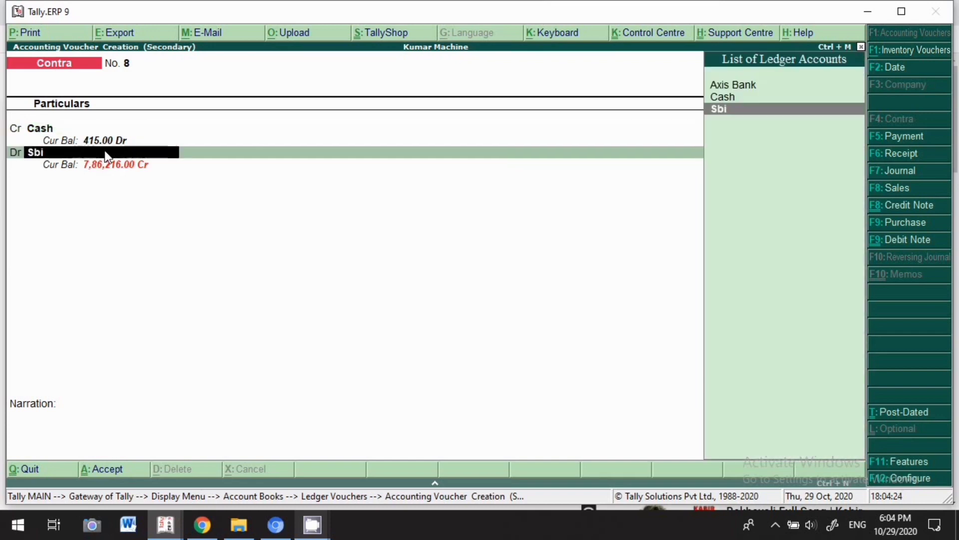
text(Ax)
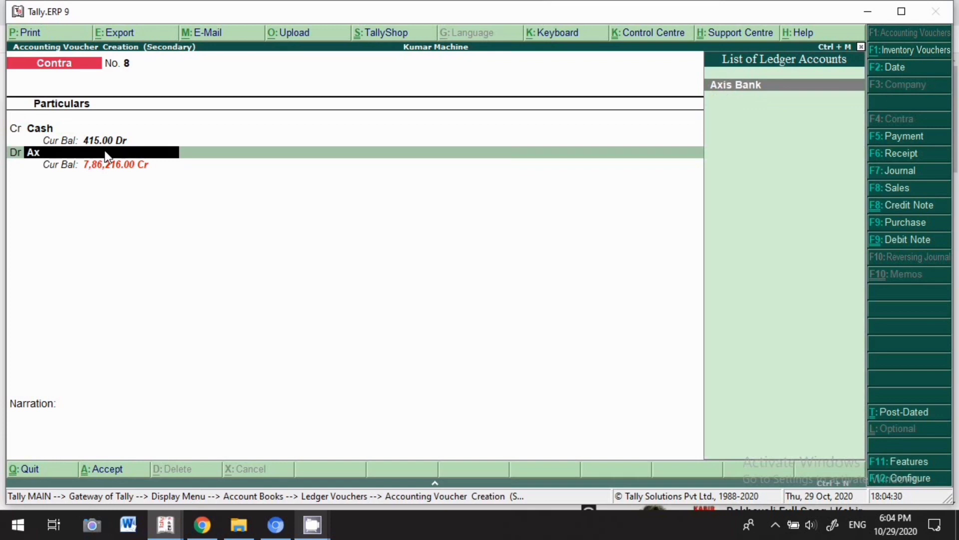
key(Return)
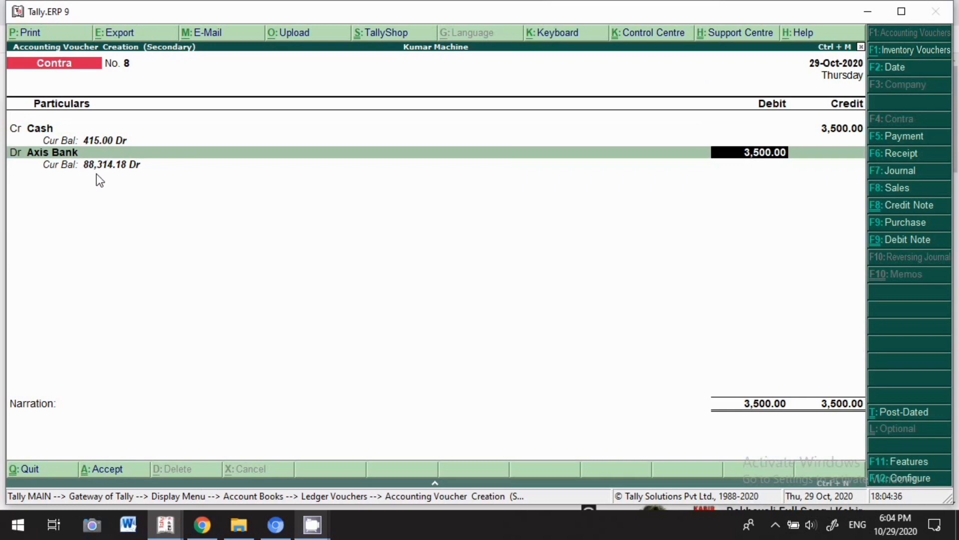
key(Return)
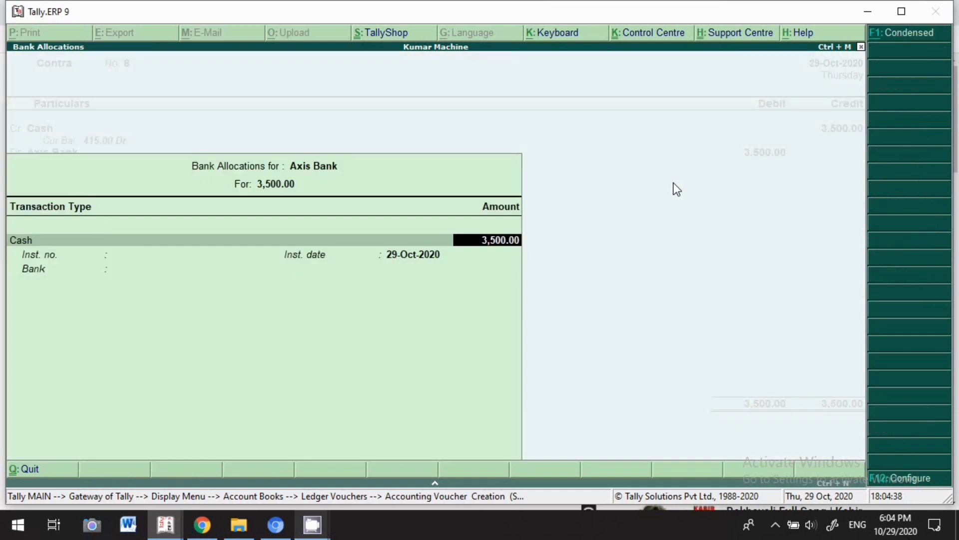
Record the Axis Bank deposit as 1 note of 2000 and 3 notes of 500, and save the voucher without a narration
key(Return)
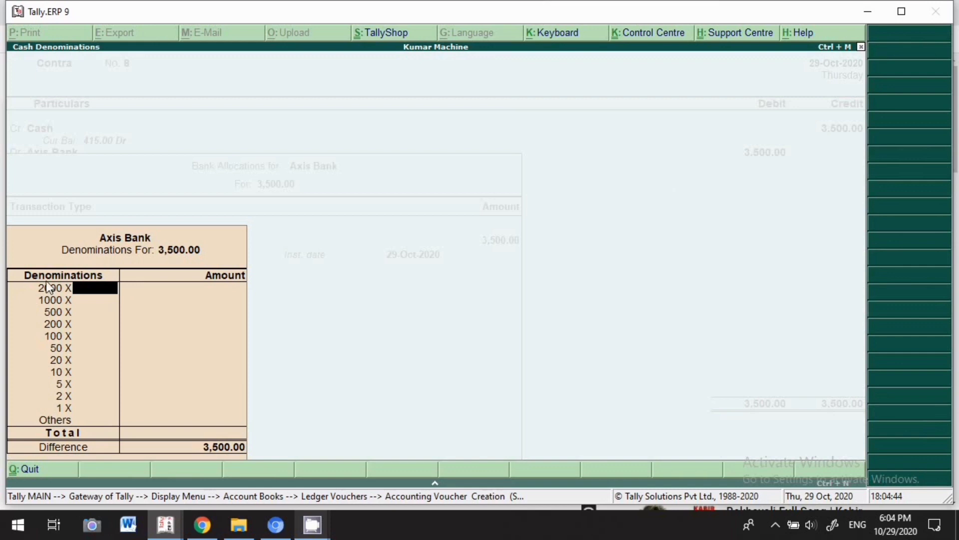
text(1)
key(Return)
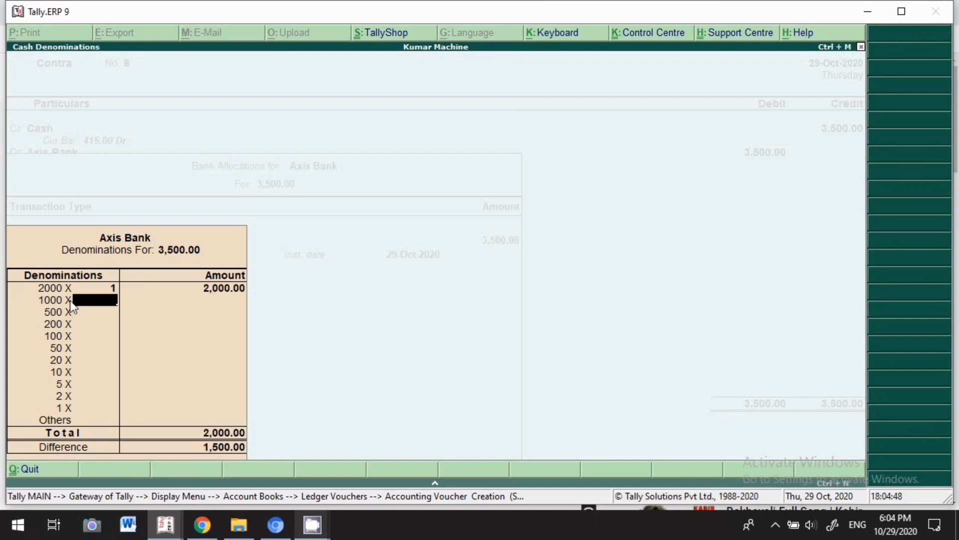
key(Return)
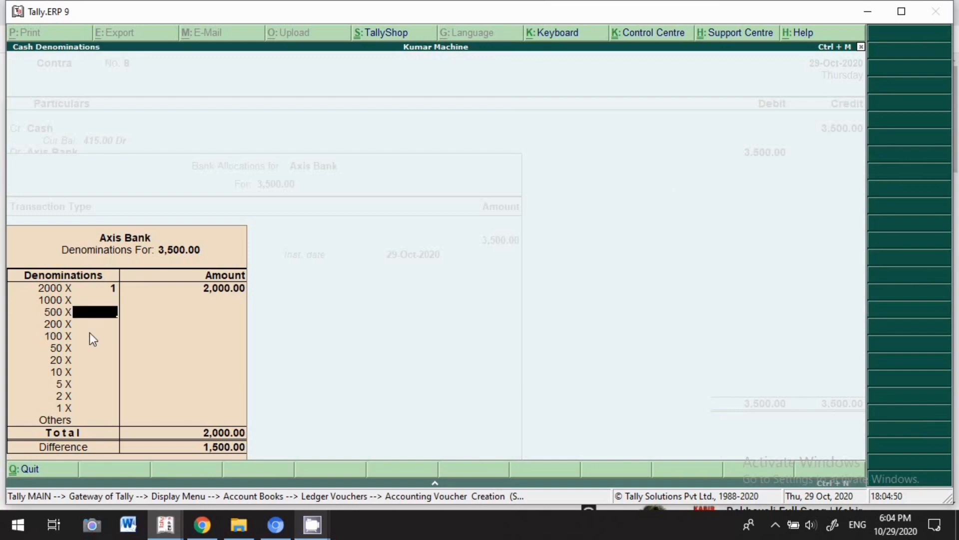
text(3)
key(Return)
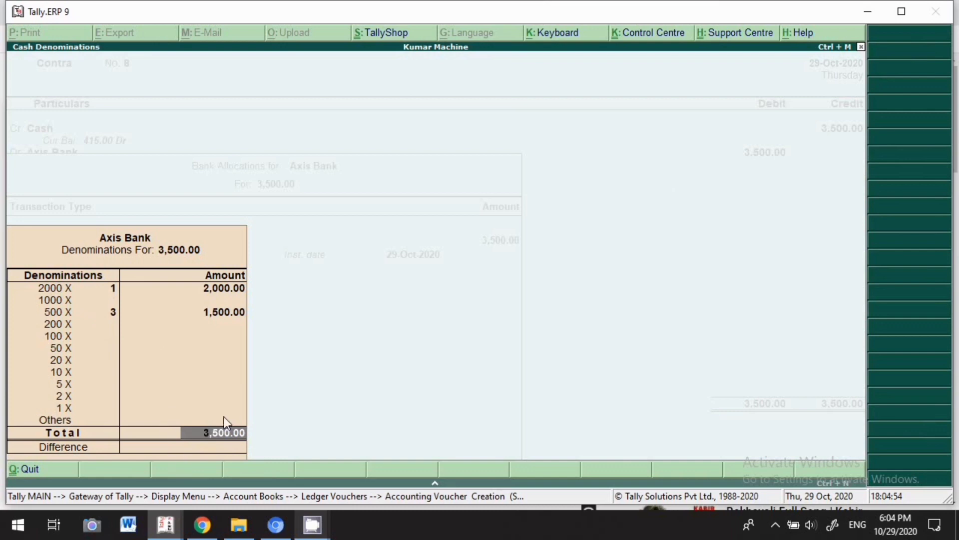
key(Return)
key(Return)
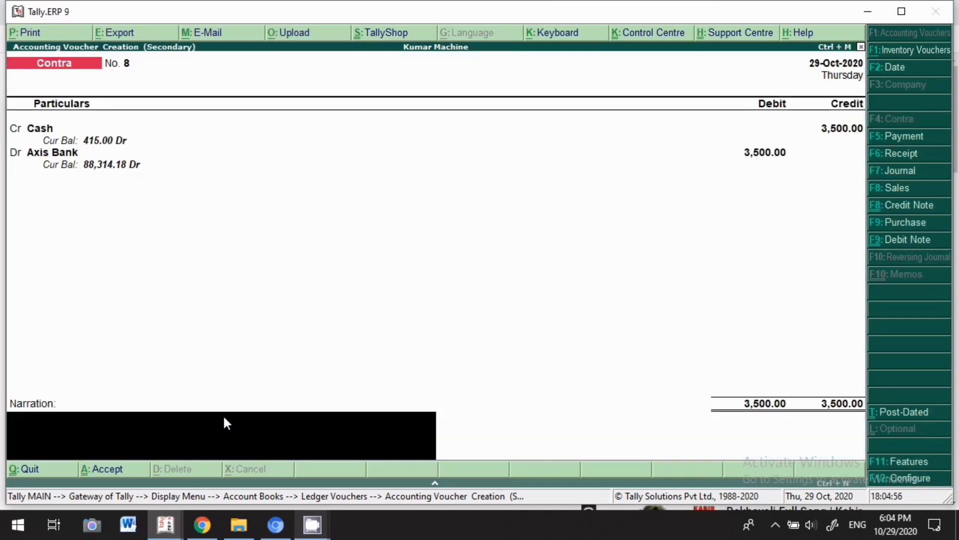
key(Return)
key(Return)
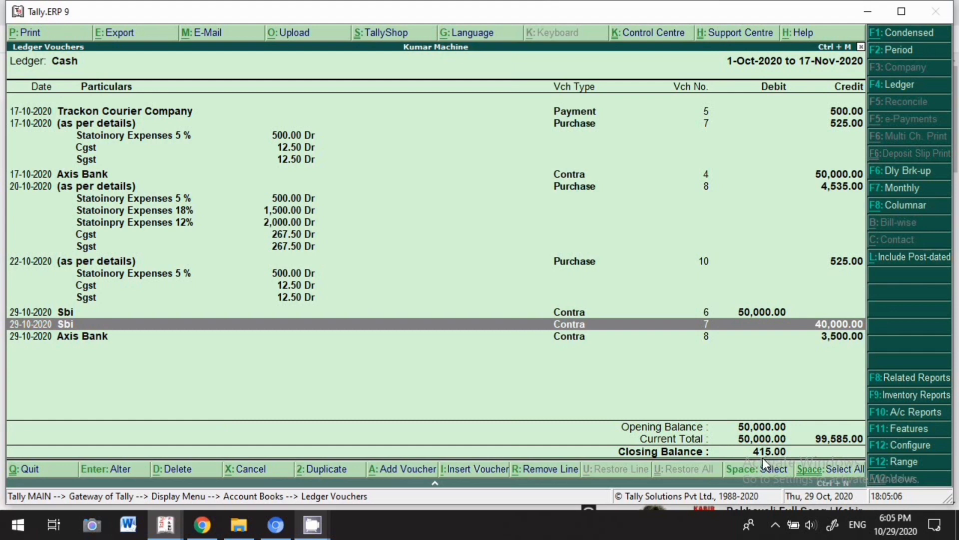
Reopen the Cash ledger and view the Axis Bank contra voucher no. 4 dated 17-10-2020, leaving it unaltered
key(Escape)
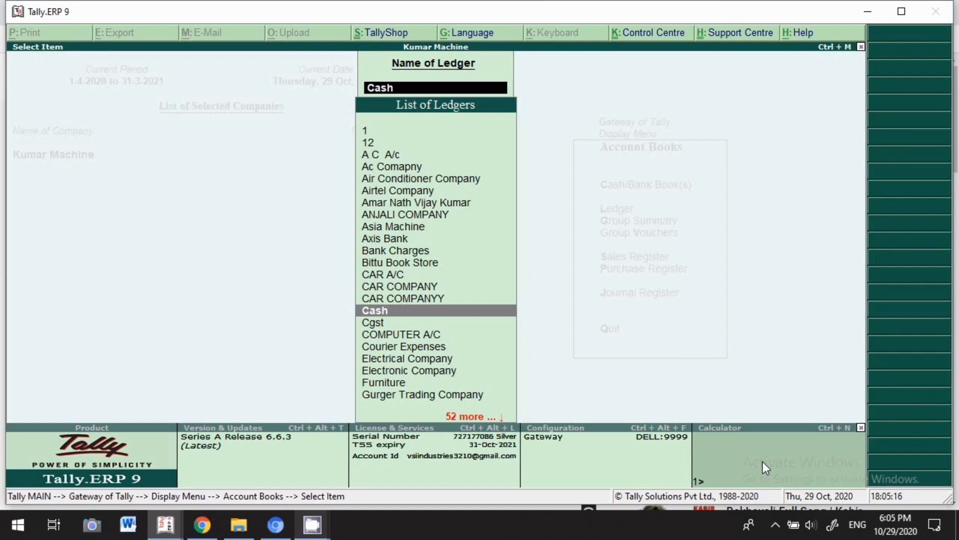
key(Return)
key(Down)
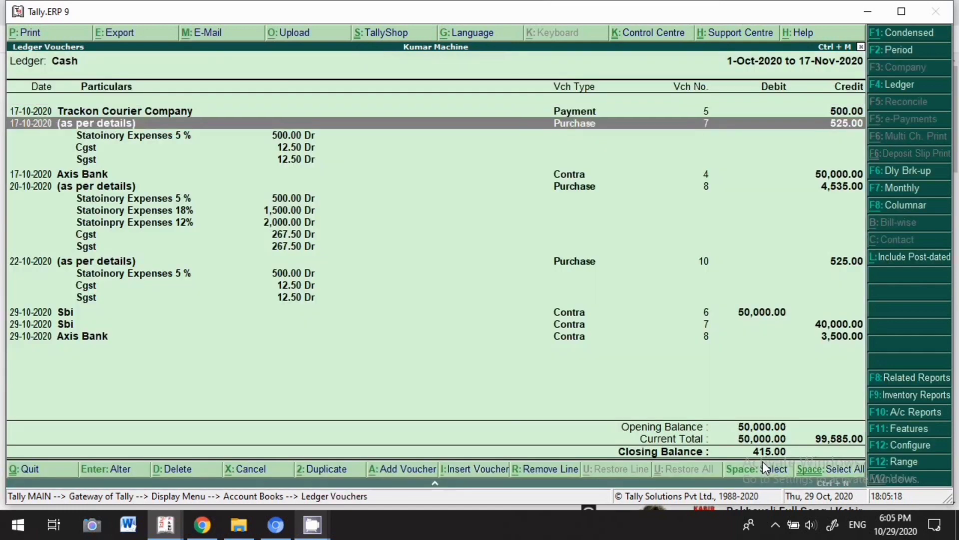
key(Down)
key(Return)
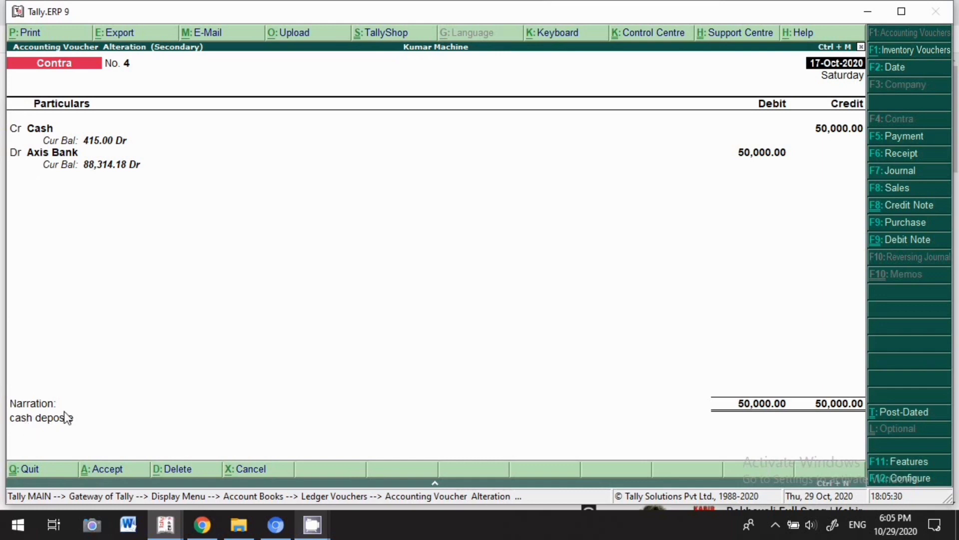
key(Escape)
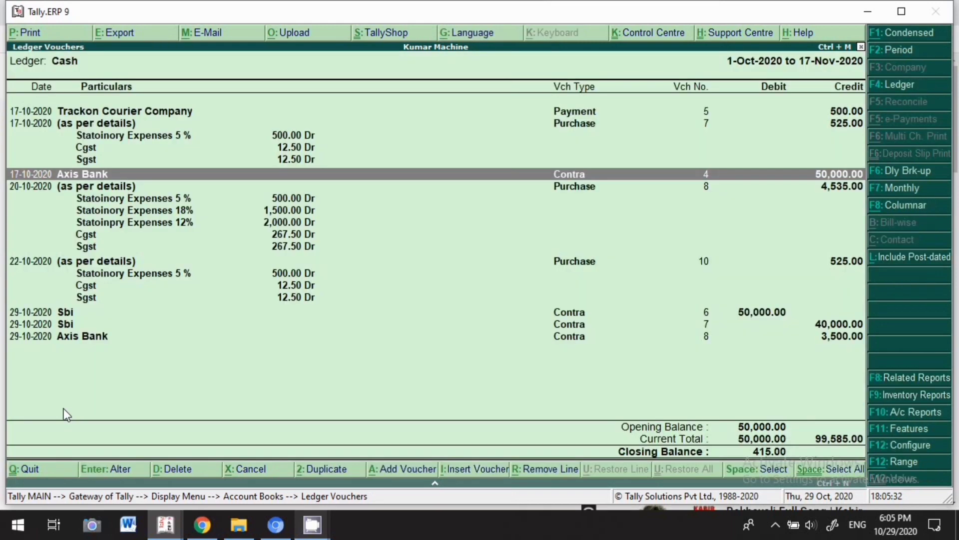
Go through the Cash ledger entries that follow the Axis Bank contra entry of 17-10-2020
key(Down)
key(Down)
key(Down)
key(Down)
key(Down)
key(Down)
key(Down)
key(Down)
key(Down)
key(Down)
key(Down)
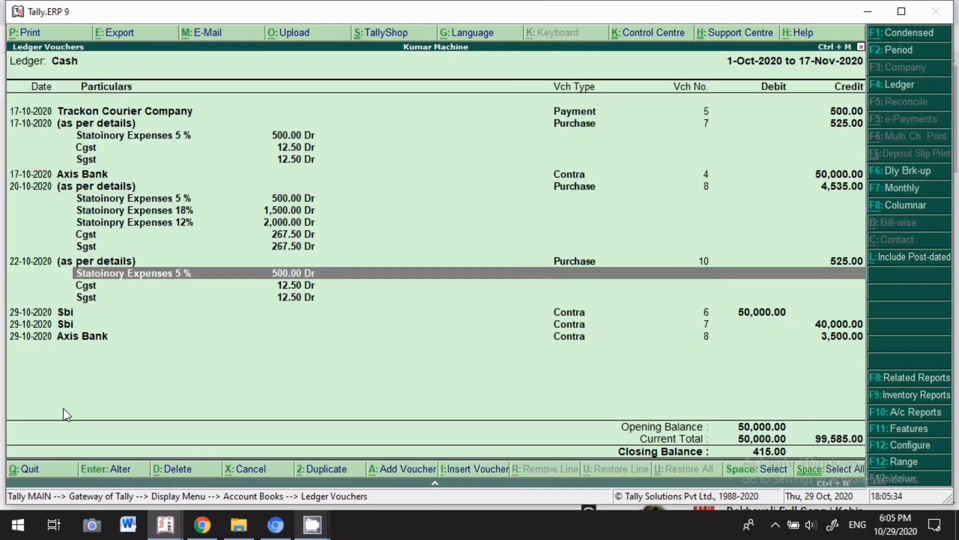
key(Down)
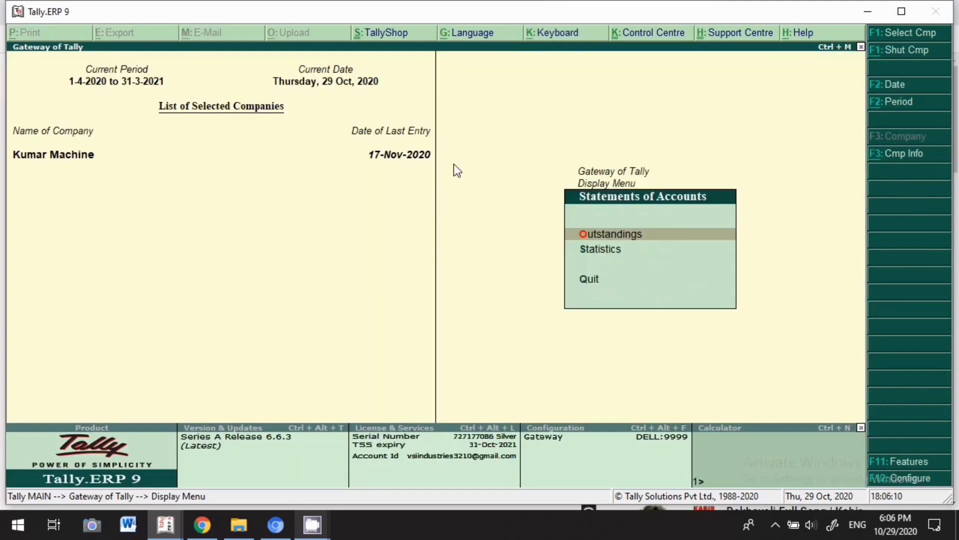
Display the list of October contra vouchers from the company's voucher statistics
key(s)
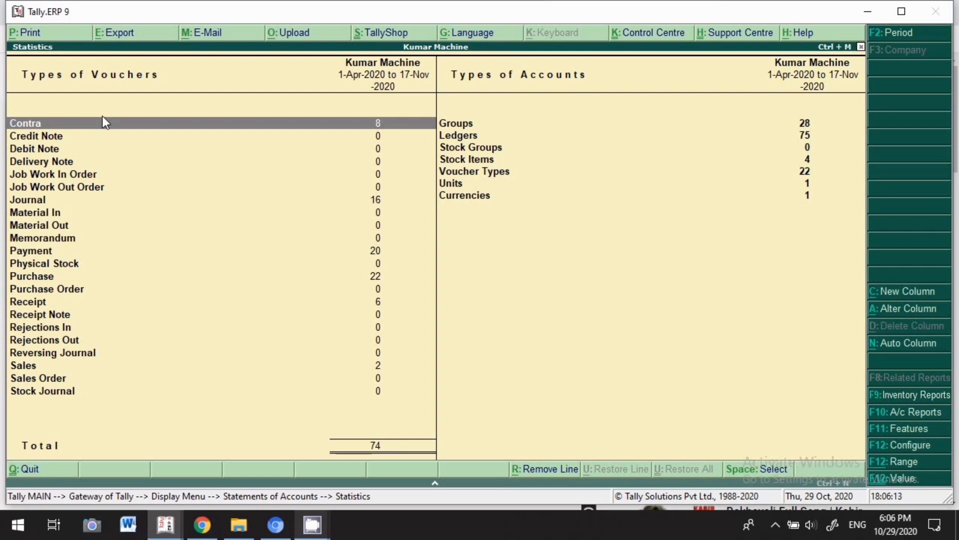
key(Down)
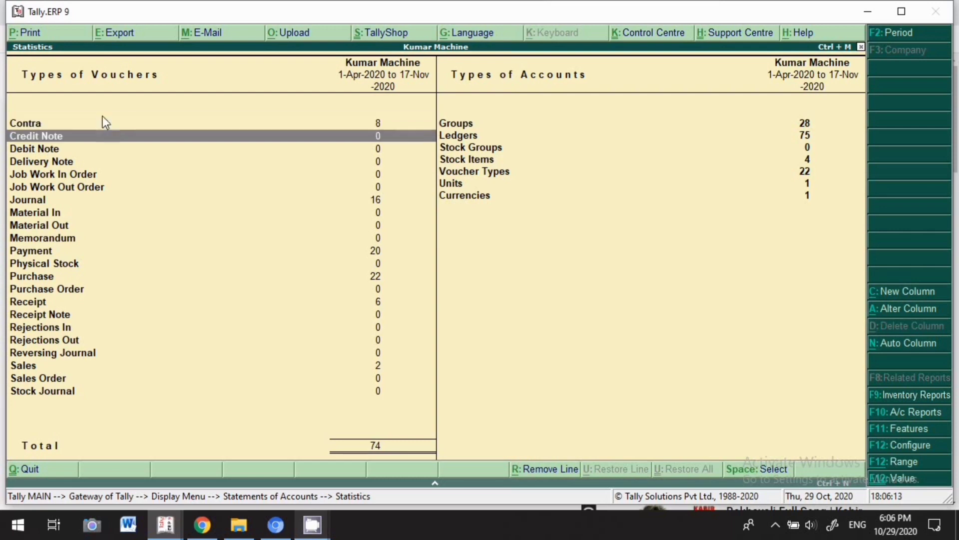
click(22, 126)
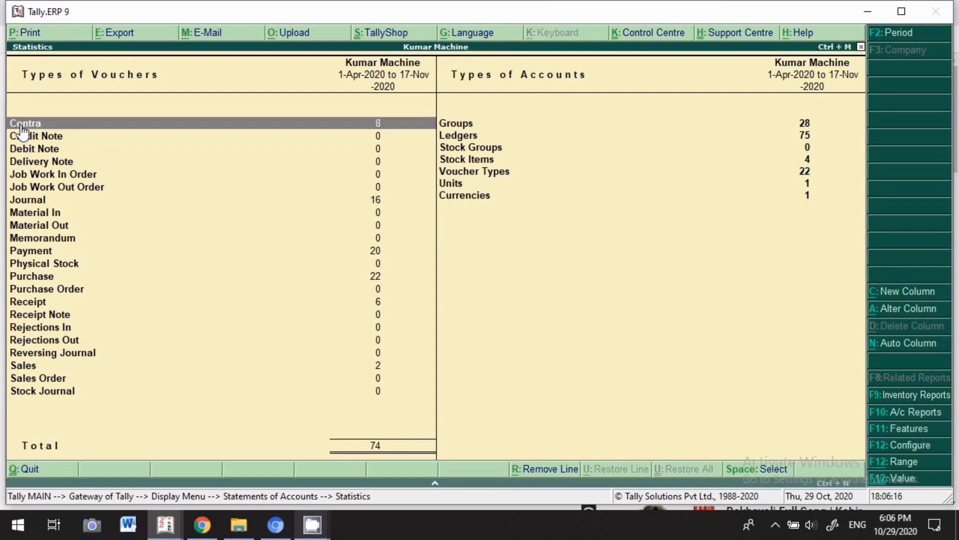
click(22, 127)
key(Up)
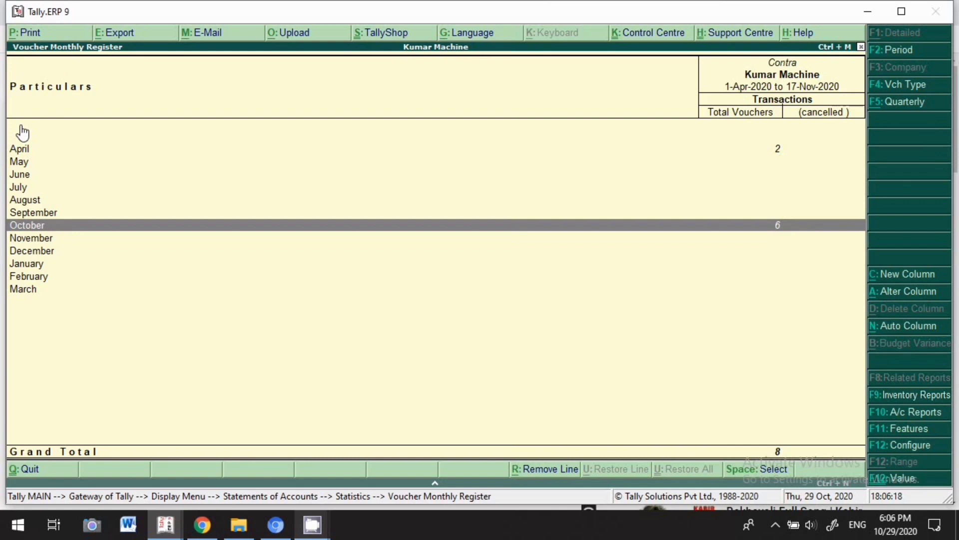
key(Return)
key(Return)
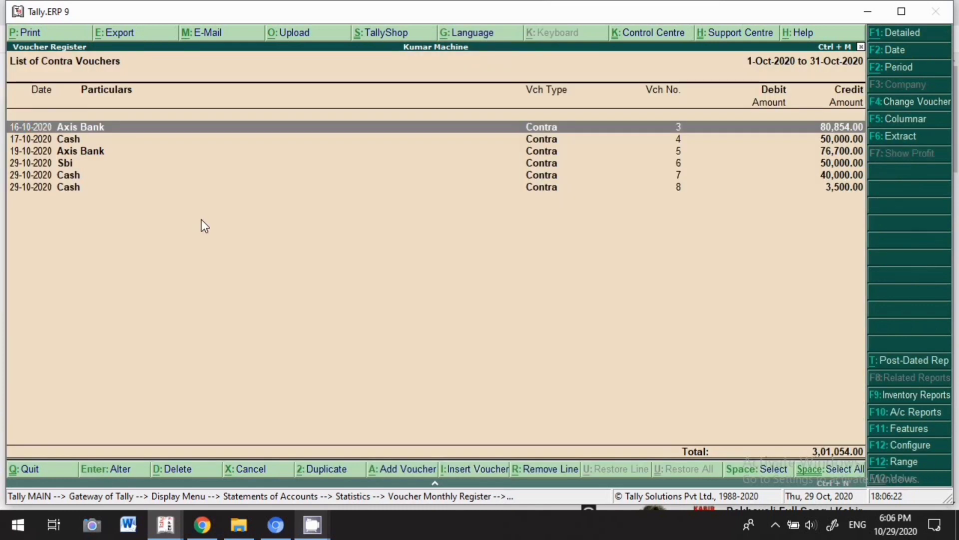
Examine the 16-10-2020 contra voucher no. 3 for the Axis Bank to Sbi transfer and return to the list
key(Return)
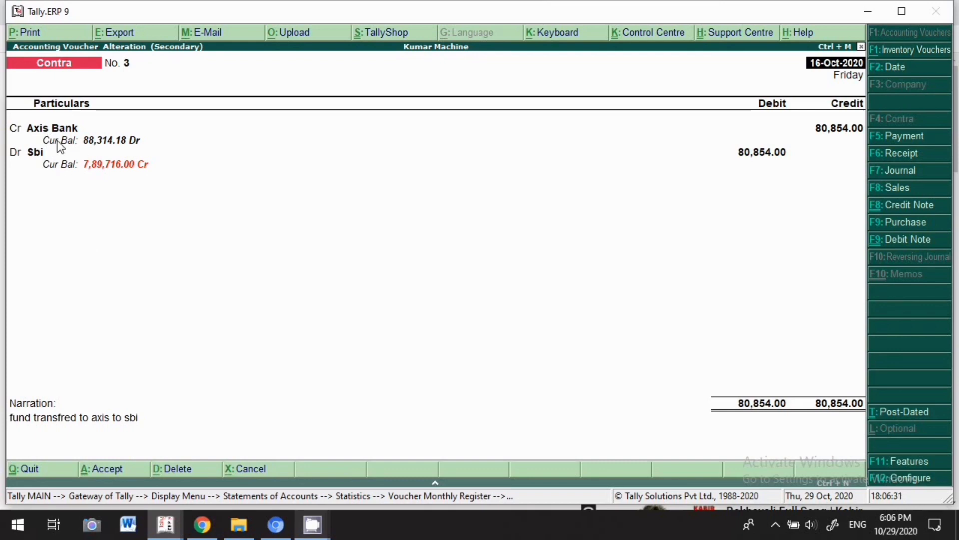
key(Escape)
key(Return)
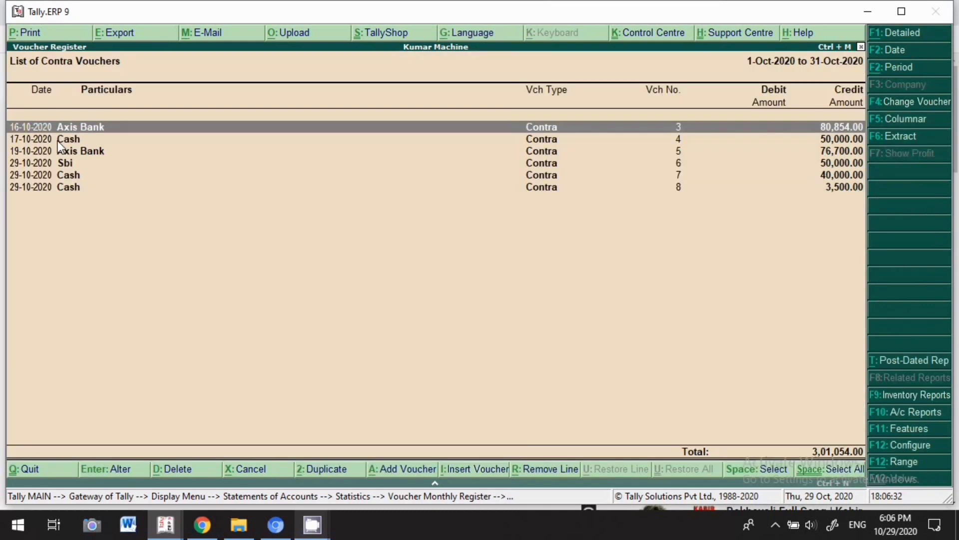
Add a new contra voucher from the end of the October list and date it 29-10-2020
key(End)
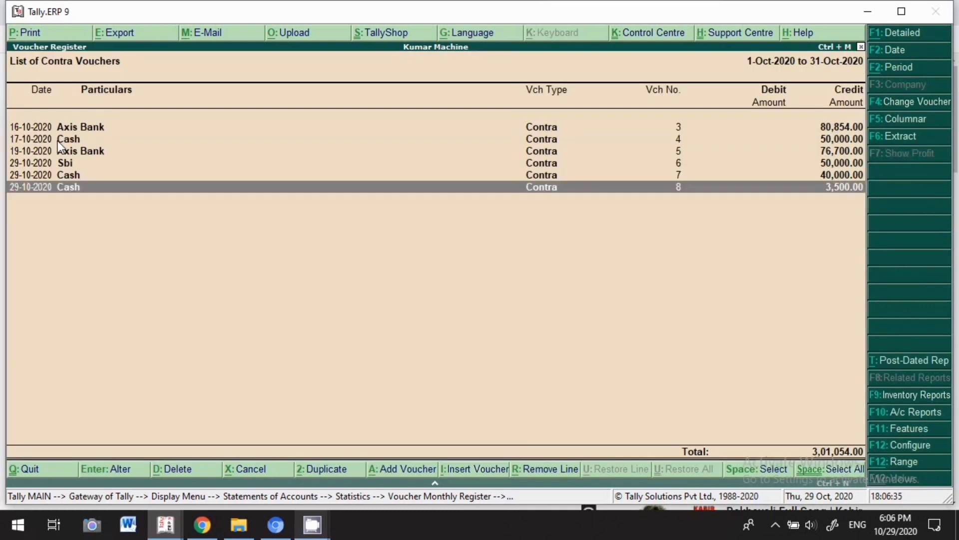
key(alt+a)
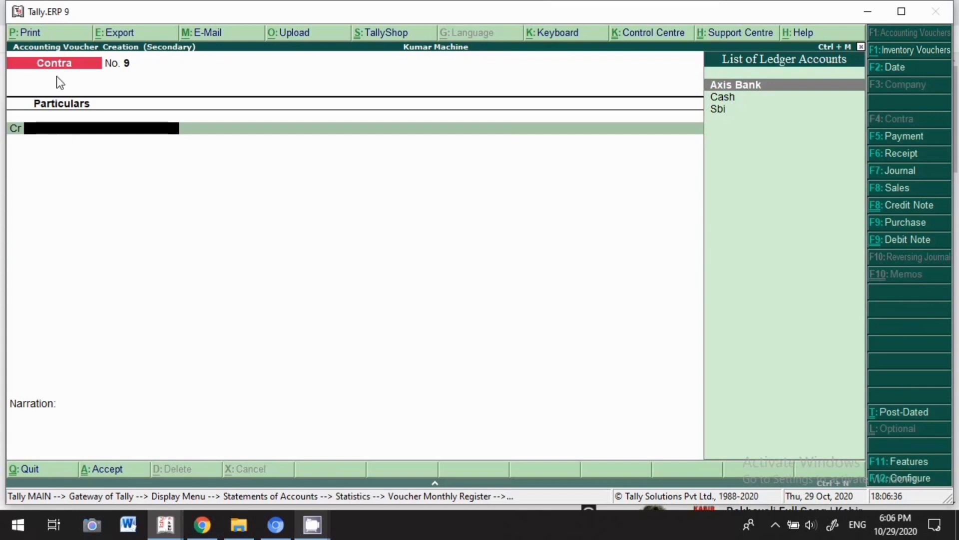
key(F2)
text(29-10)
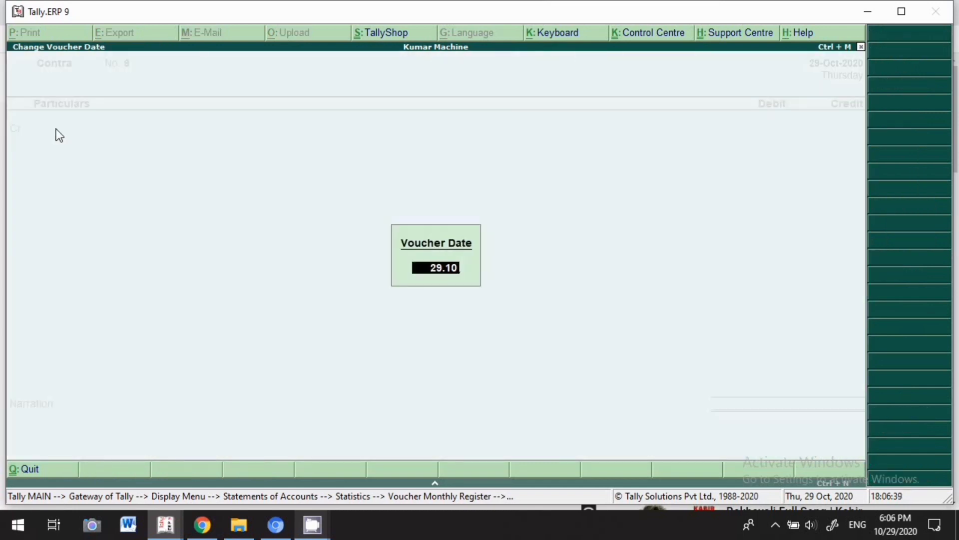
key(Return)
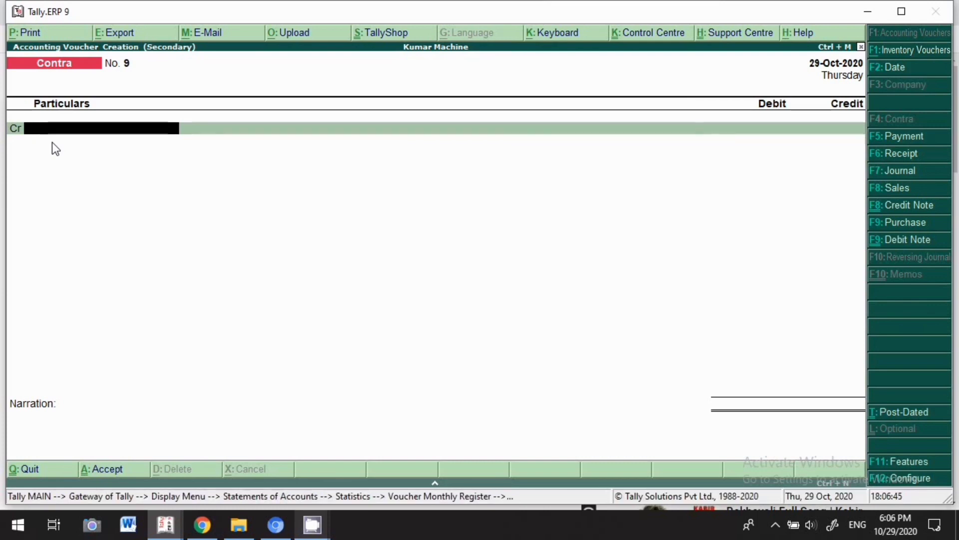
Credit Axis Bank with 80,000 in contra voucher no. 9 and accept its cheque allocation without an instrument number
text(Axi)
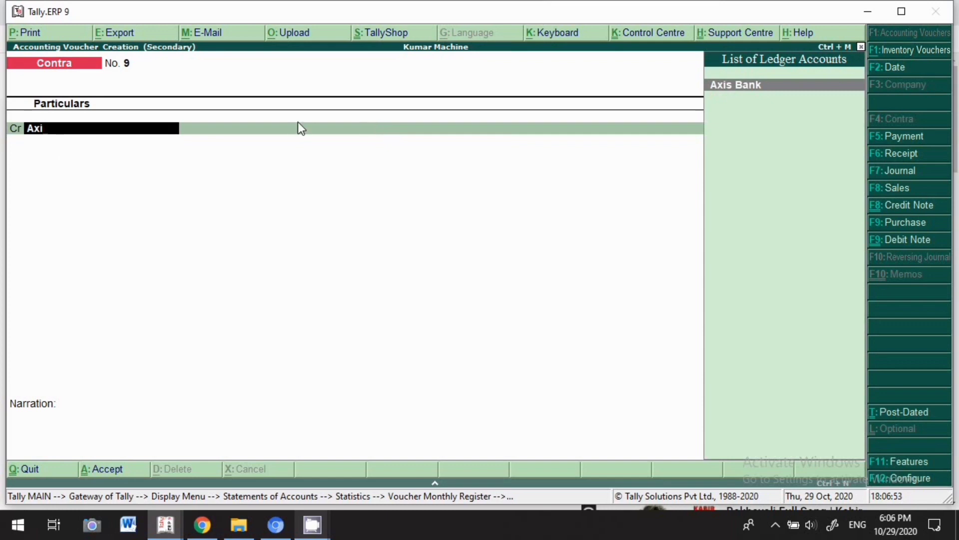
key(Return)
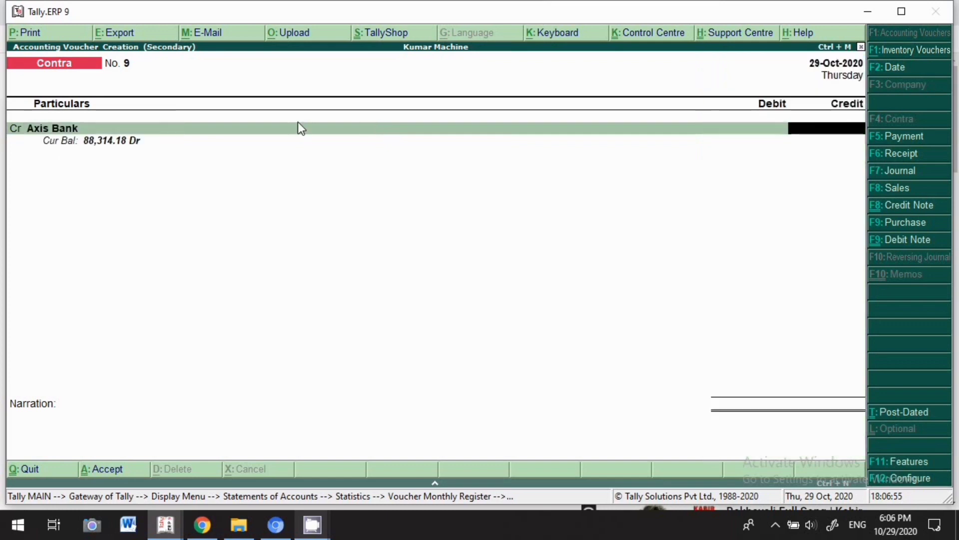
text(8)
text(0,)
text(0000)
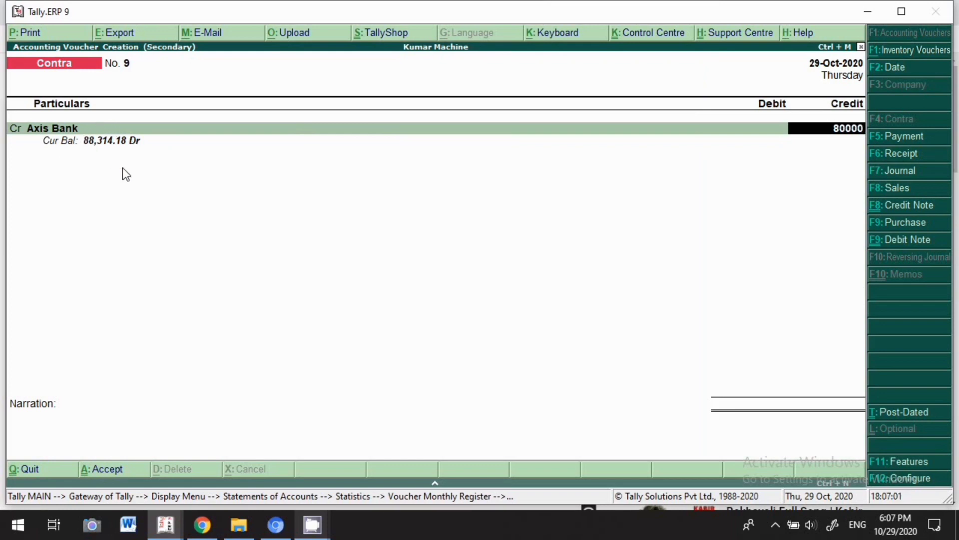
key(Return)
key(Return)
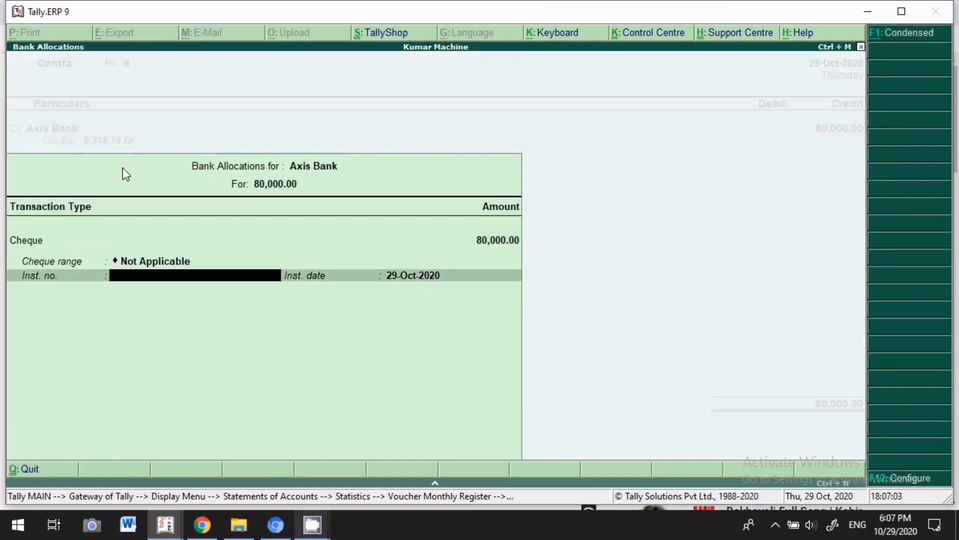
key(Return)
key(Return)
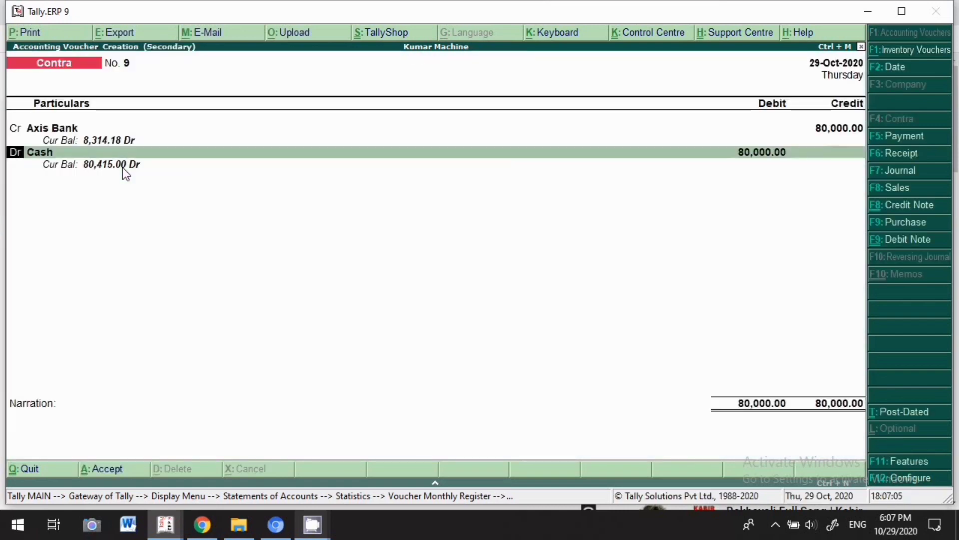
Debit the 80,000 to Sbi instead of Cash and save the voucher without a narration
key(Return)
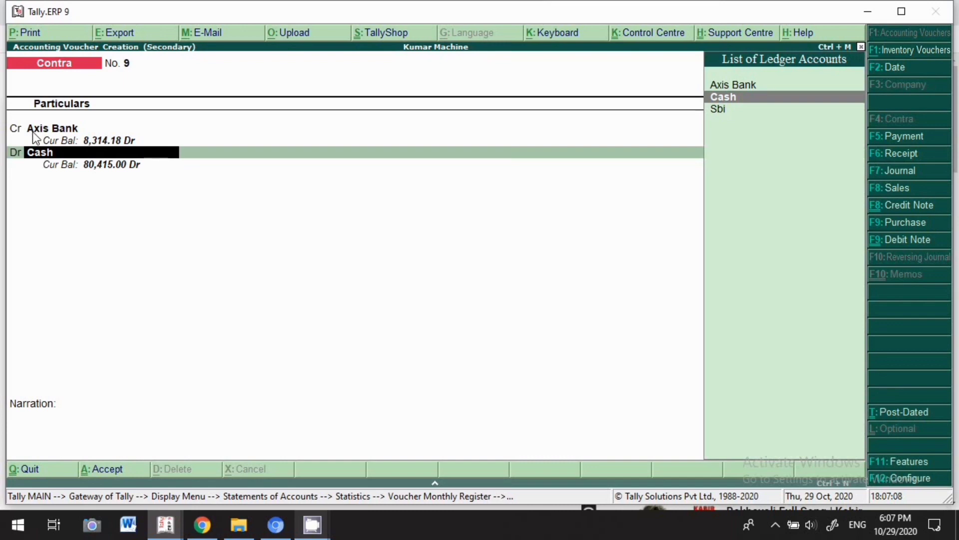
click(716, 113)
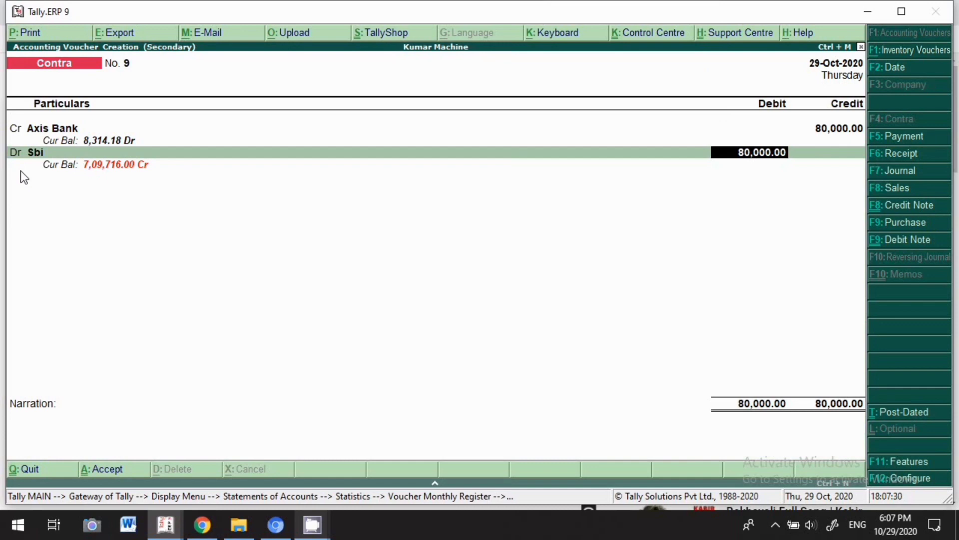
key(ctrl+a)
key(F2)
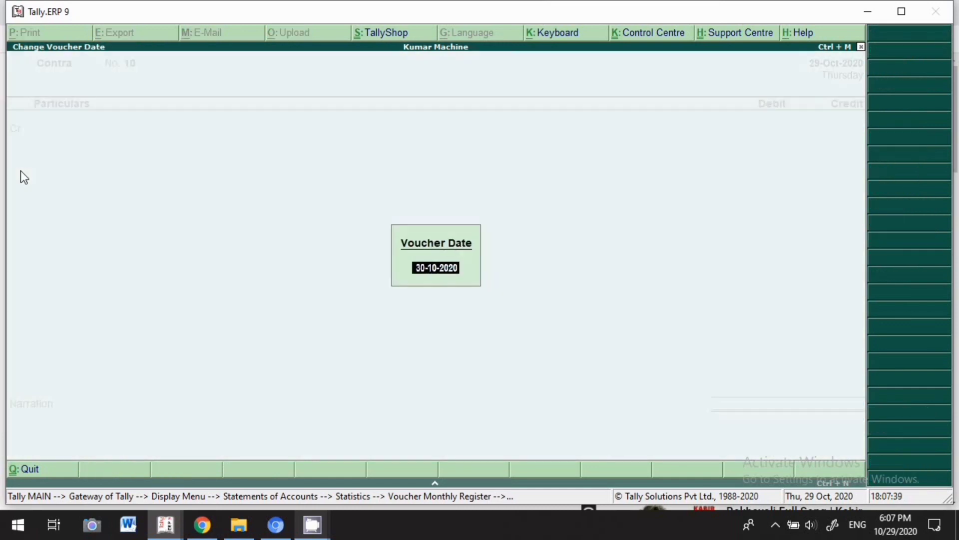
text(29-10)
key(Return)
text(S)
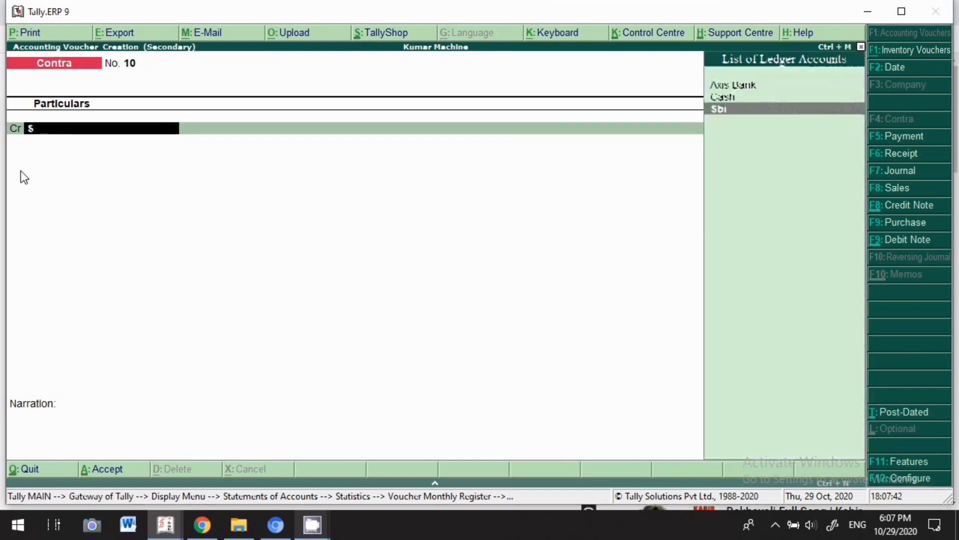
text(bi)
key(Return)
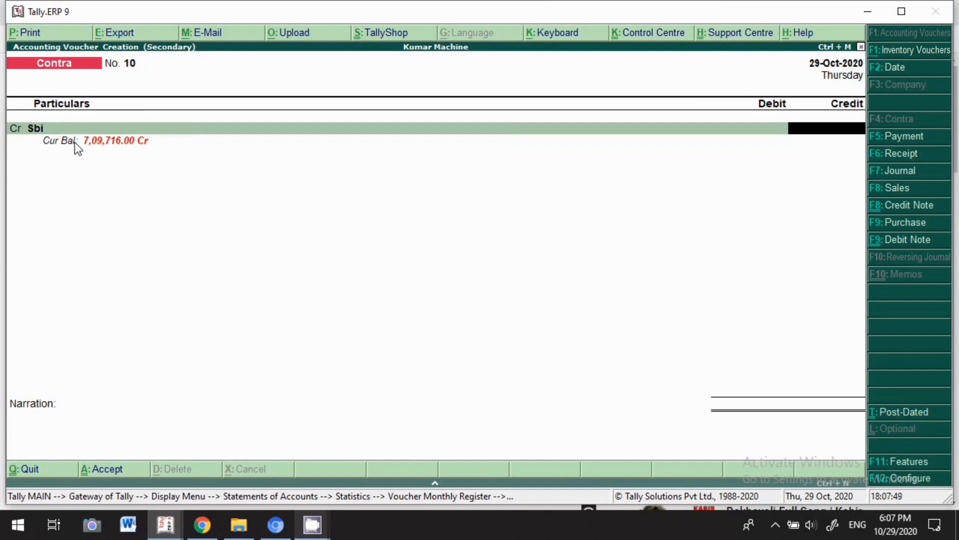
text(50000)
key(Return)
key(Return)
key(Return)
key(Return)
key(Return)
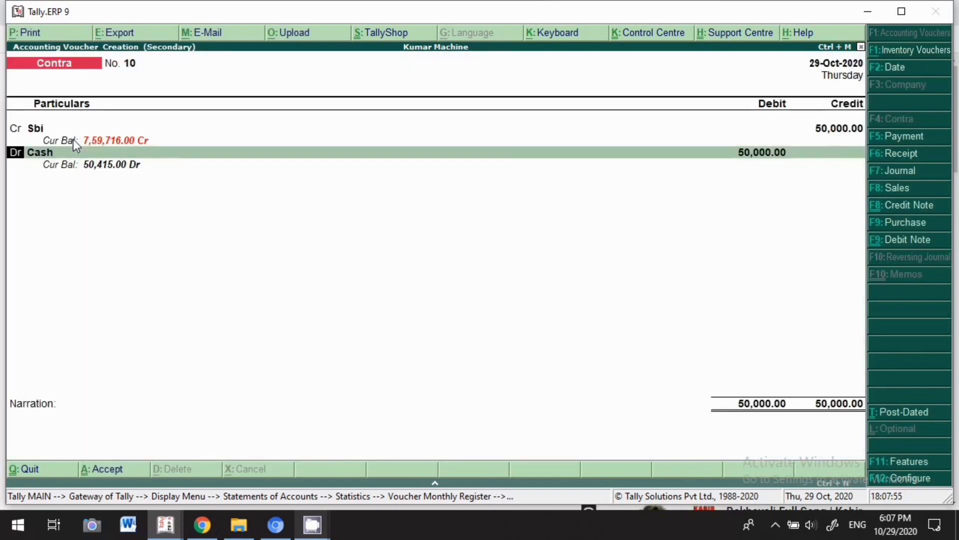
Debit the 50,000 to Axis Bank with a Cheque/DD allocation left without details, and save the voucher without a narration
key(Return)
text(Ax)
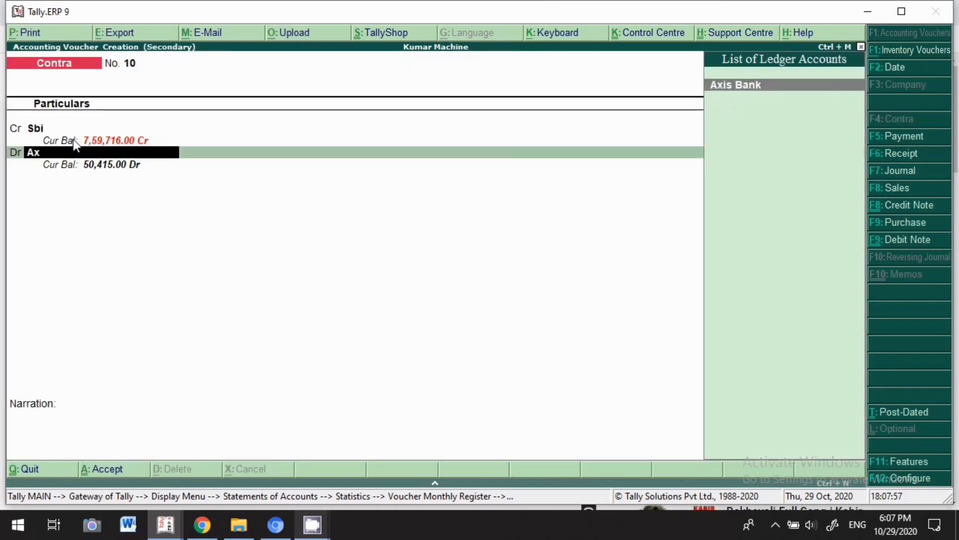
key(Return)
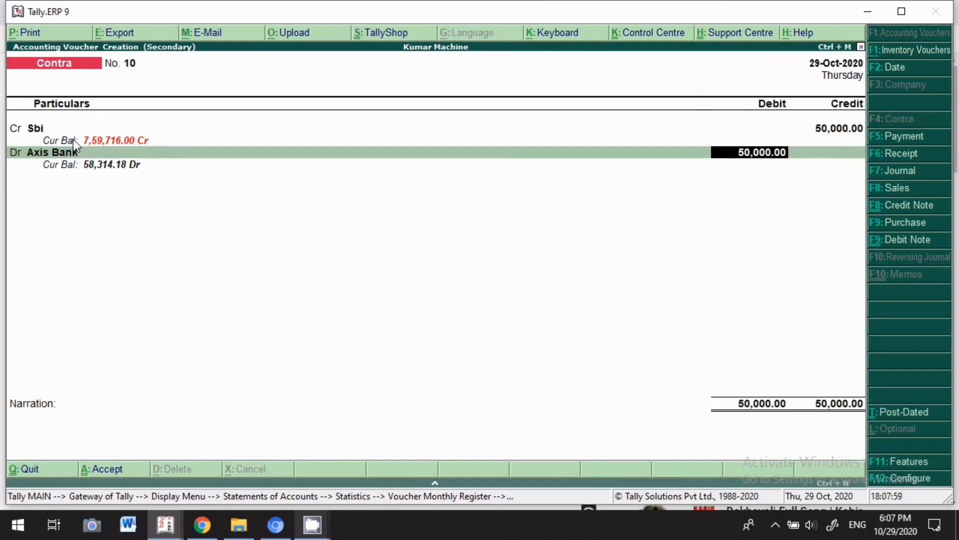
key(Return)
key(Return)
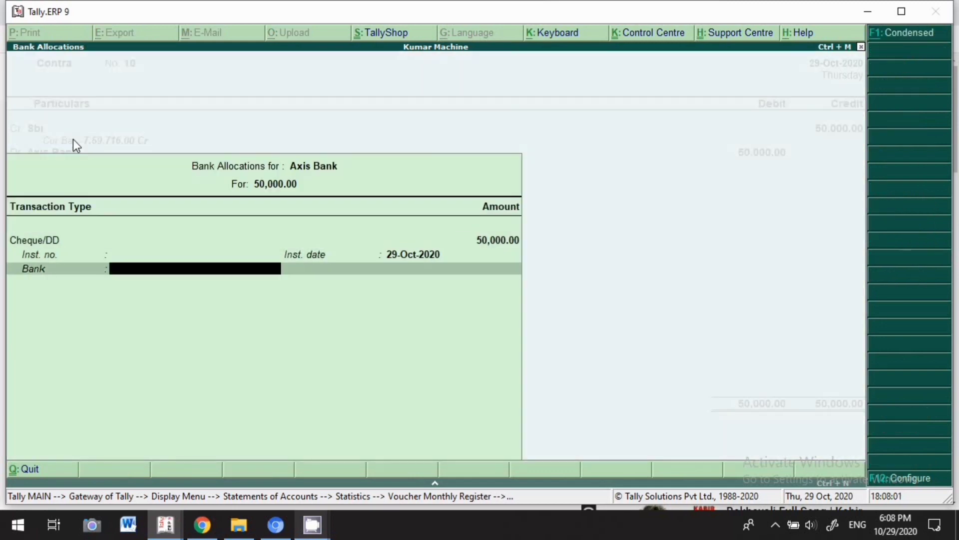
key(Return)
key(Return)
key(Return)
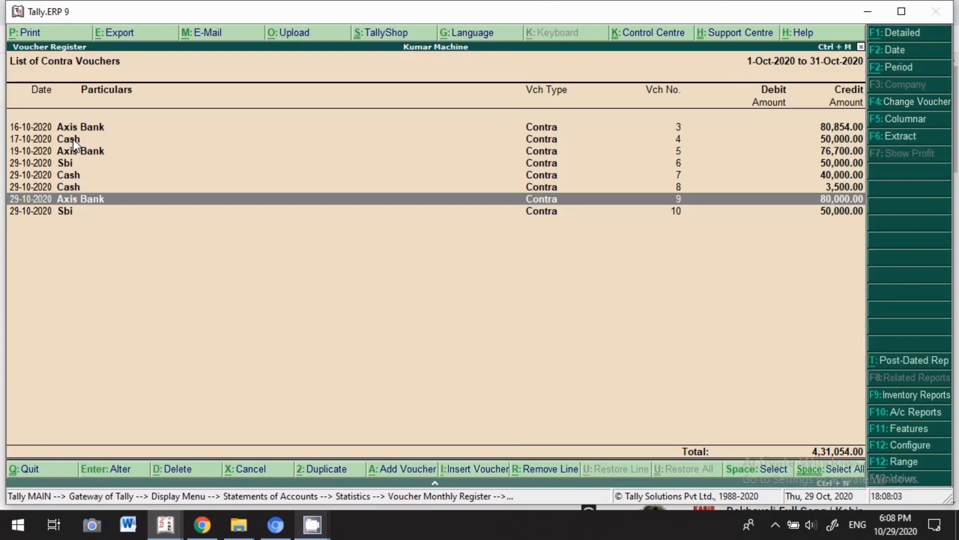
Return from the contra voucher list to the voucher statistics and leave the report
key(Escape)
key(Escape)
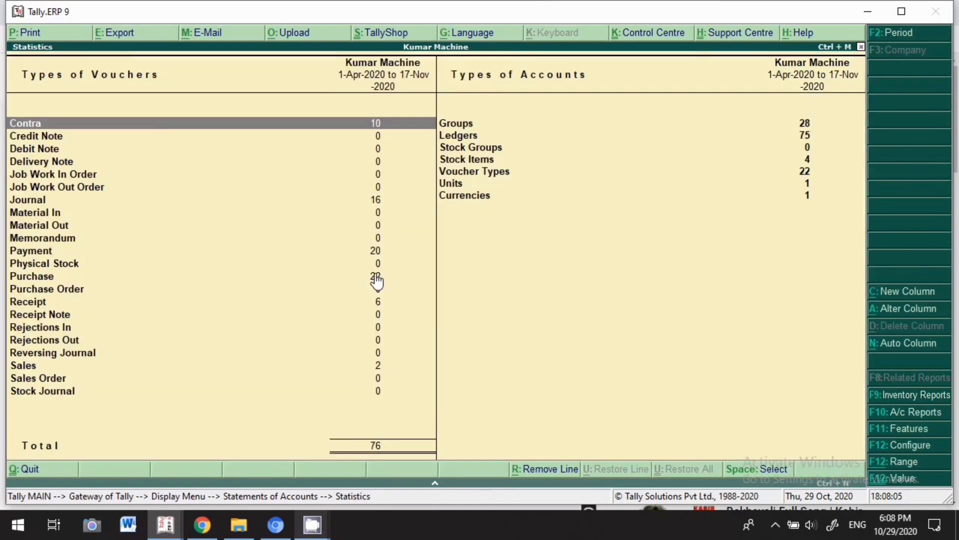
key(Escape)
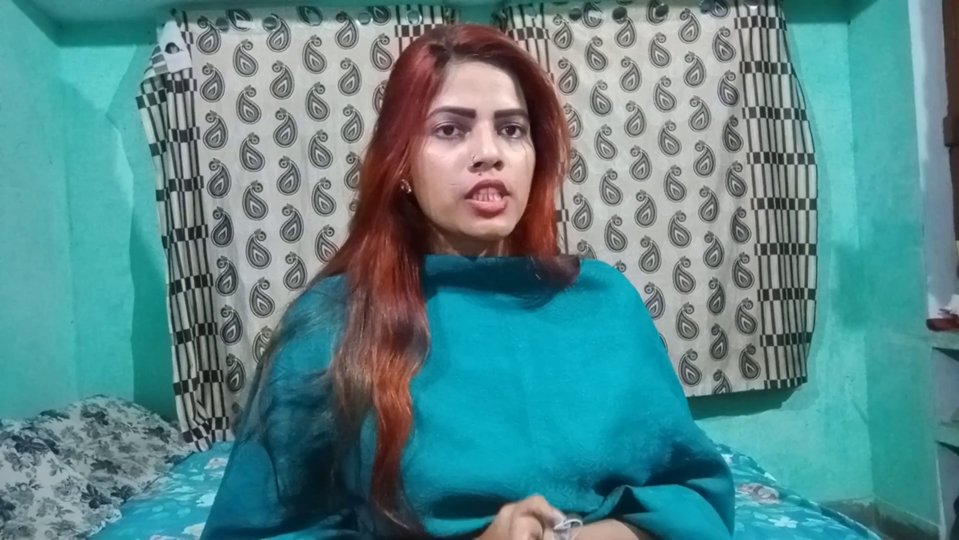